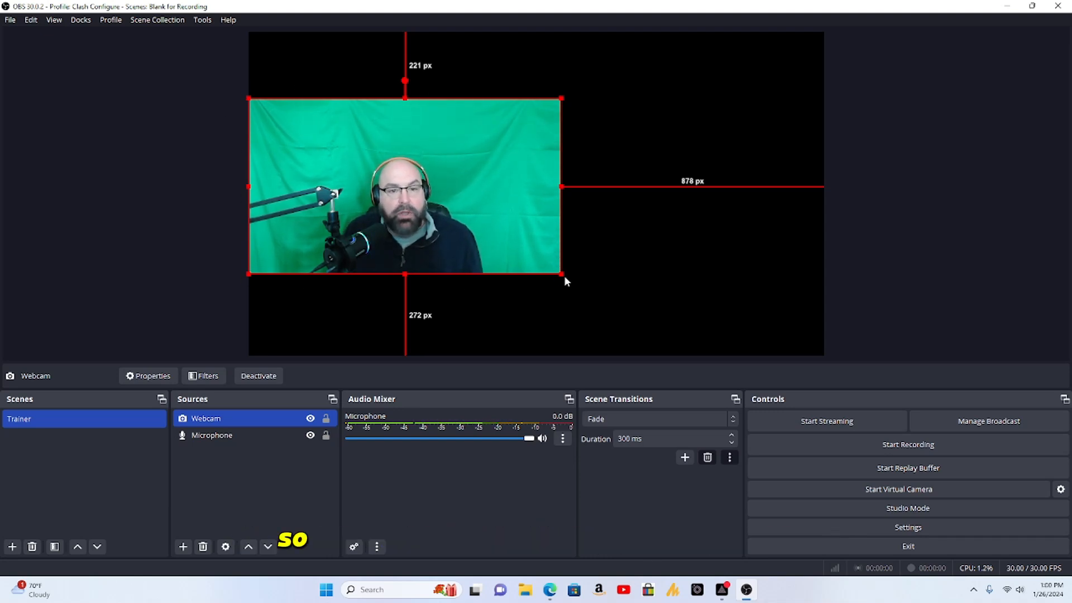
- Shrink the webcam source in the preview and place it in the canvas's upper-left corner, about 1352 px from the right edge
mouse_move(405, 273)
left_mouse_down()
mouse_move(412, 333)
mouse_move(407, 281)
left_mouse_up()
left_click_drag(414, 195, 408, 265)
left_click_drag(574, 172, 366, 95)
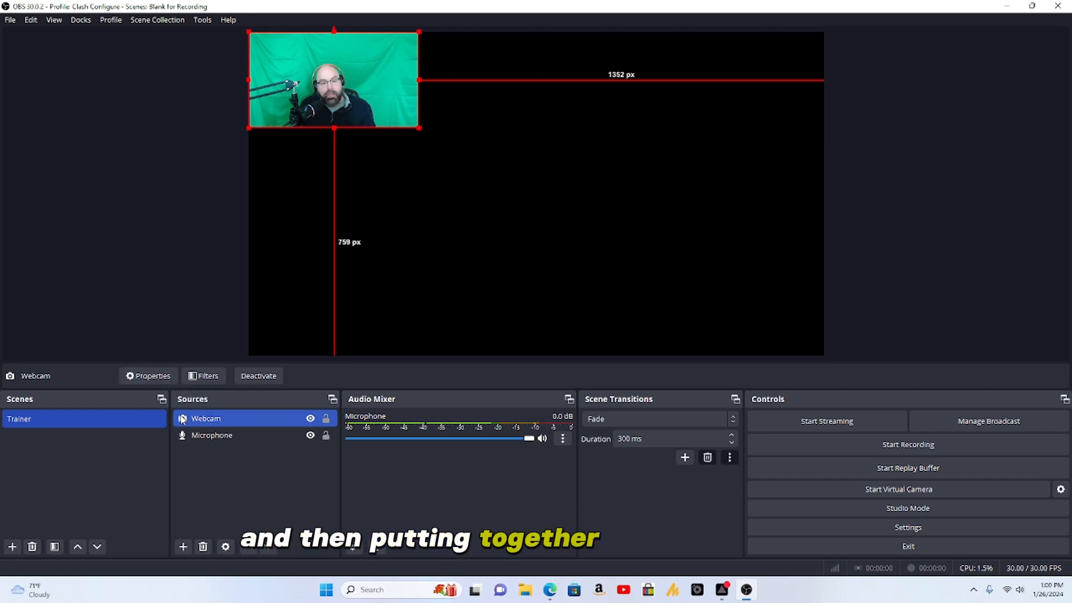
- Add a Chroma Key effect filter to the Webcam source under its default name
left_click(206, 437, "ctrl")
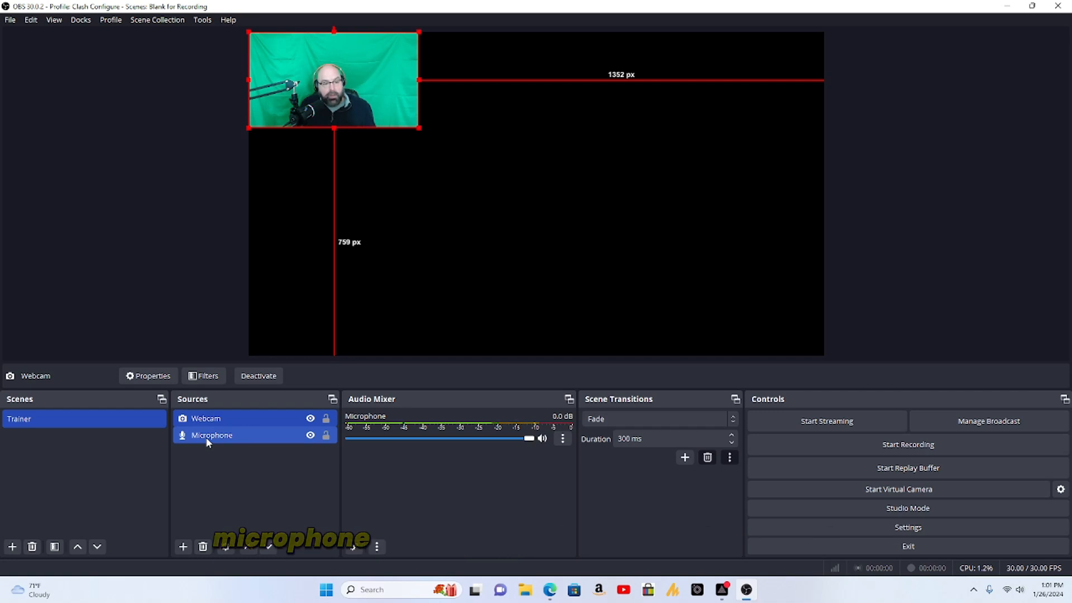
left_click(185, 425)
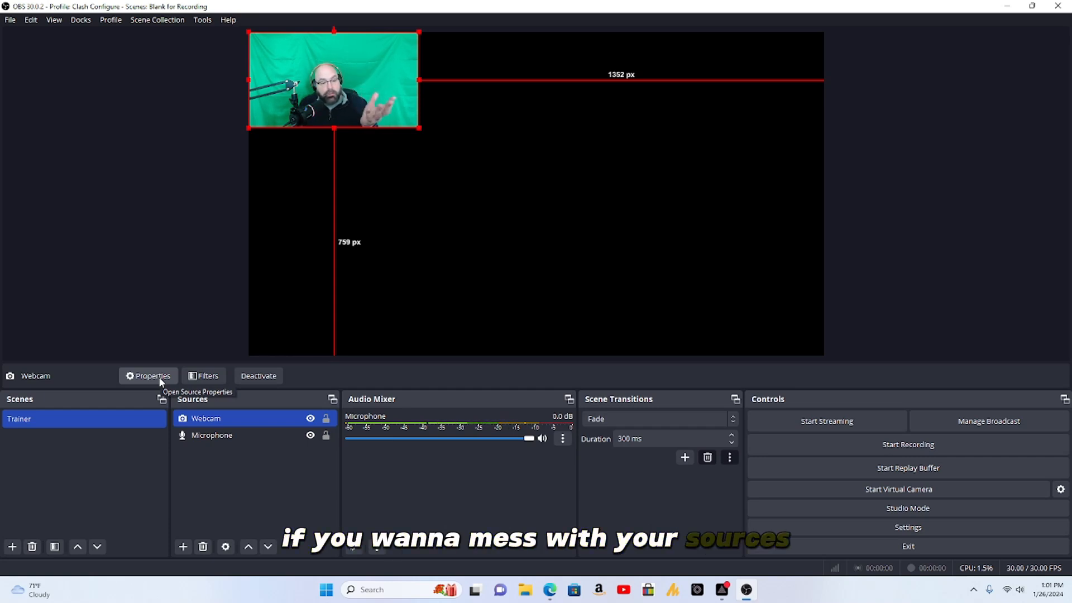
left_click(199, 381)
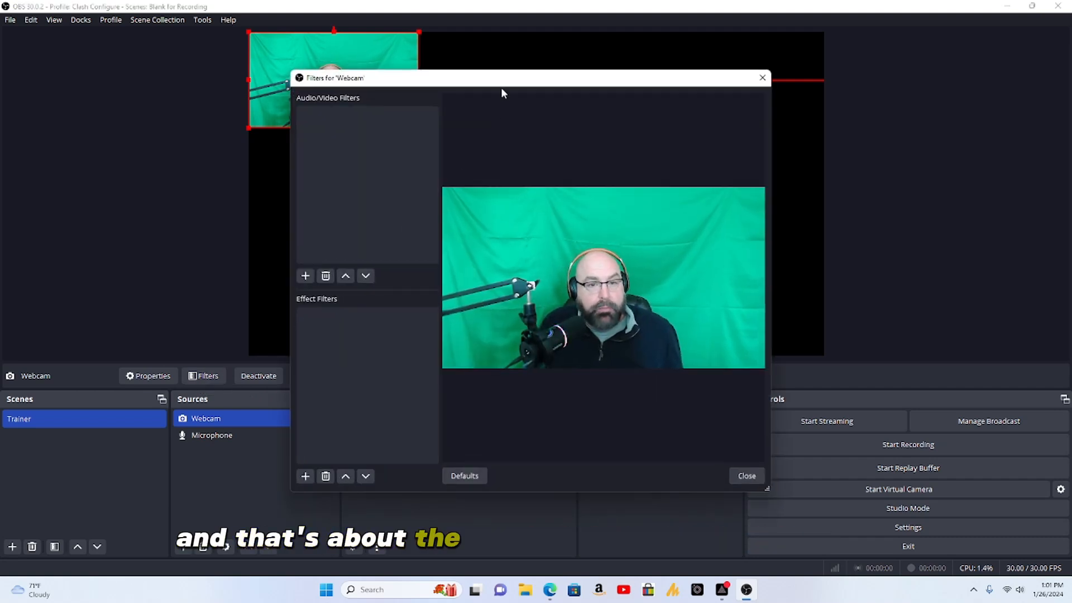
left_click_drag(501, 79, 321, 67)
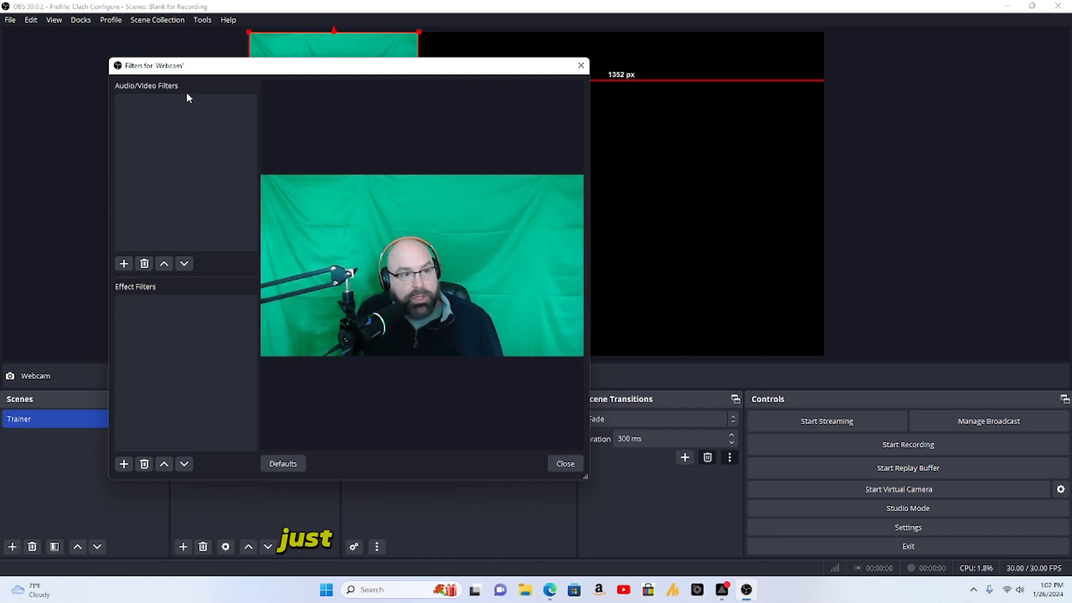
left_click(123, 464)
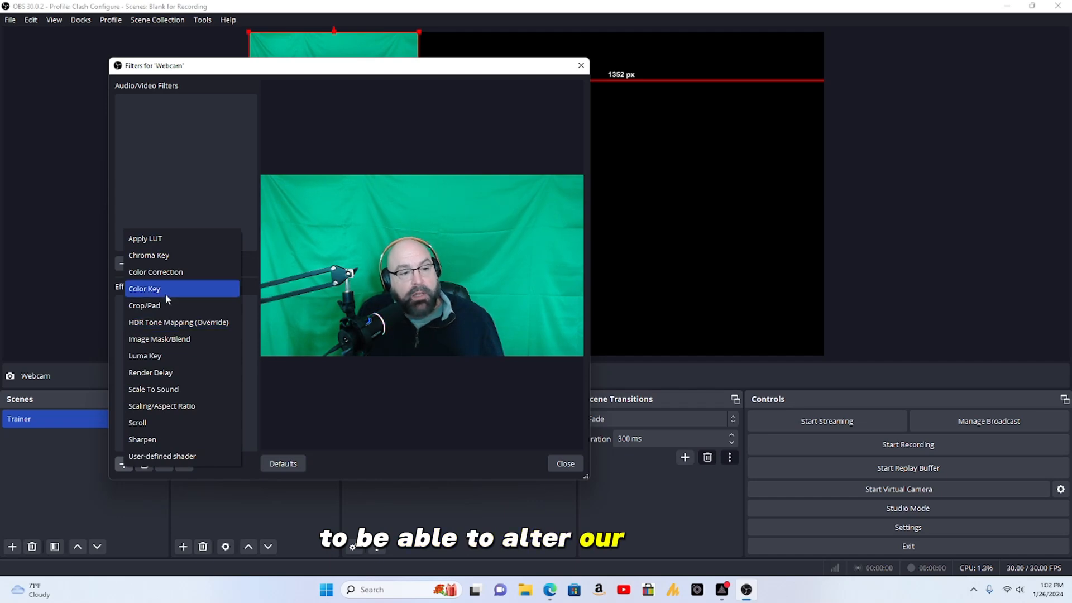
left_click(162, 257)
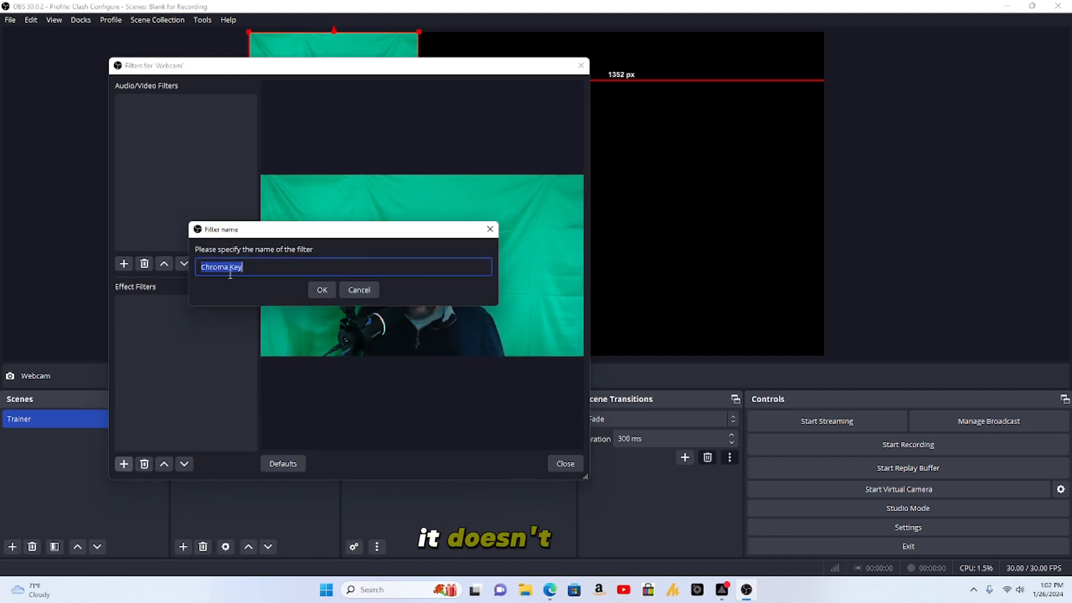
left_click(321, 291)
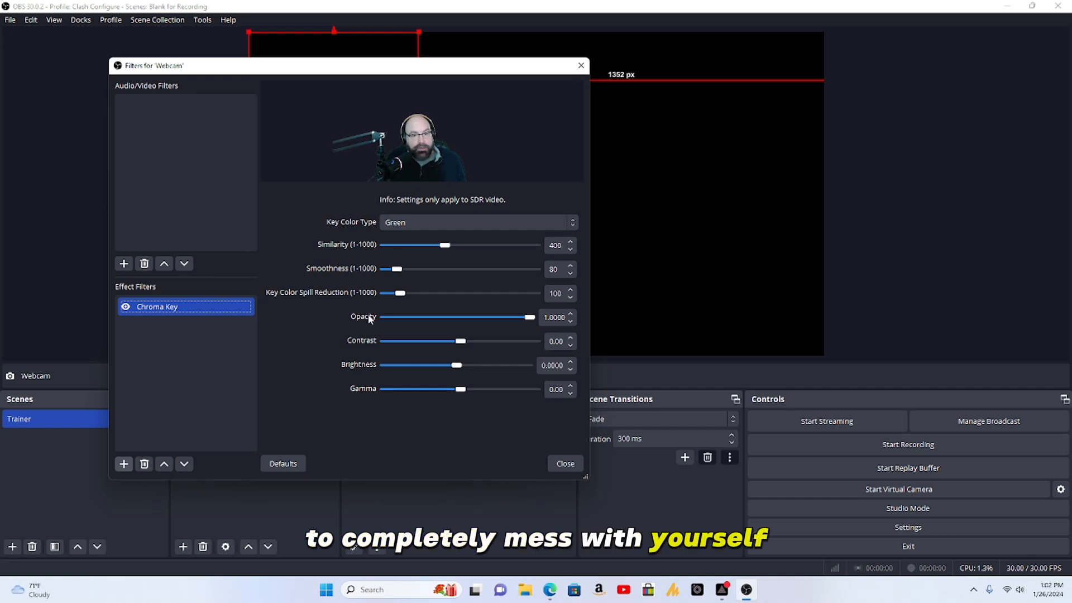
- Examine the keyed webcam image in the main preview behind the filter window
left_click_drag(345, 72, 345, 164)
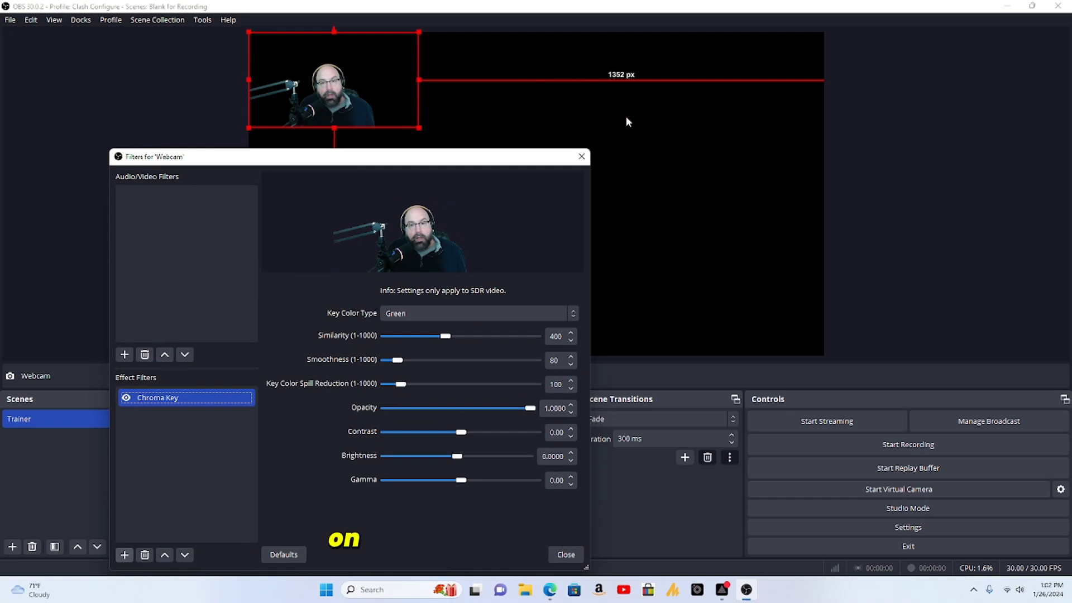
left_click_drag(342, 159, 341, 233)
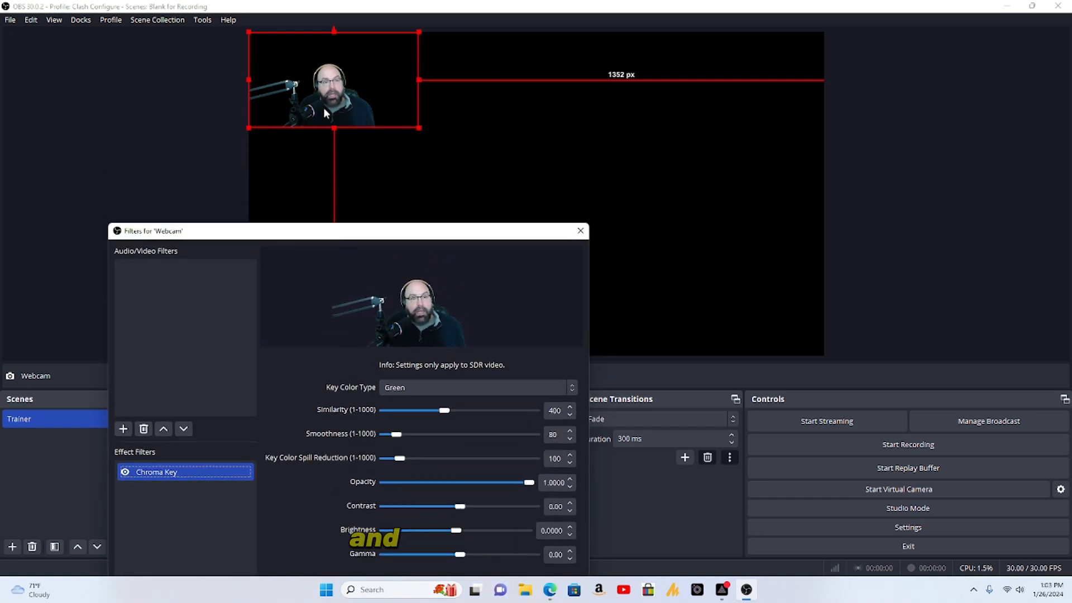
mouse_move(388, 97)
left_mouse_down()
mouse_move(464, 93)
mouse_move(471, 149)
mouse_move(440, 172)
mouse_move(437, 133)
mouse_move(410, 102)
mouse_move(380, 98)
left_mouse_up()
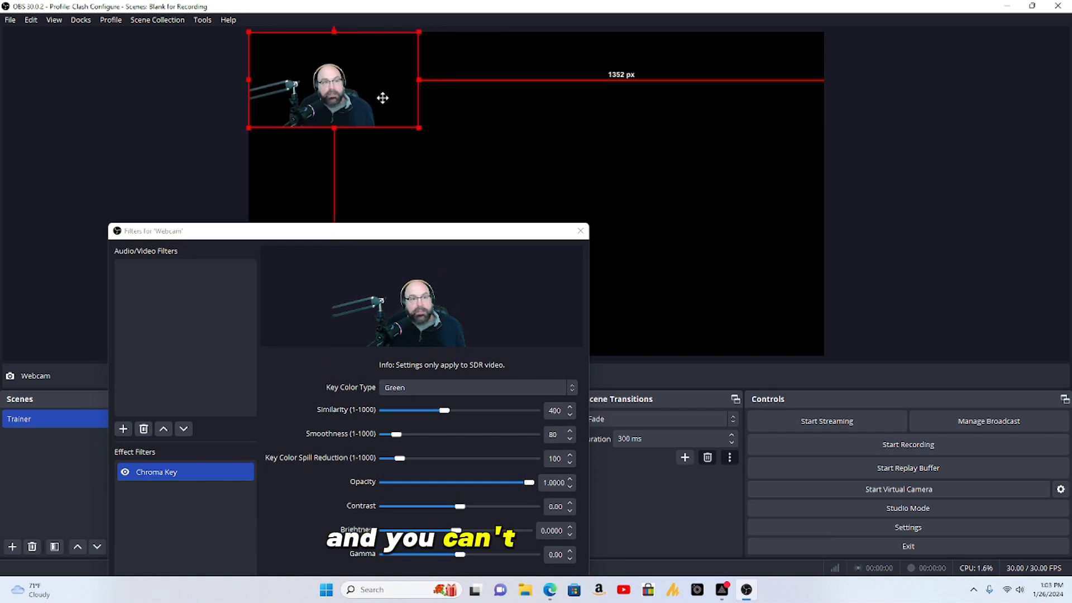
left_click_drag(397, 239, 392, 71)
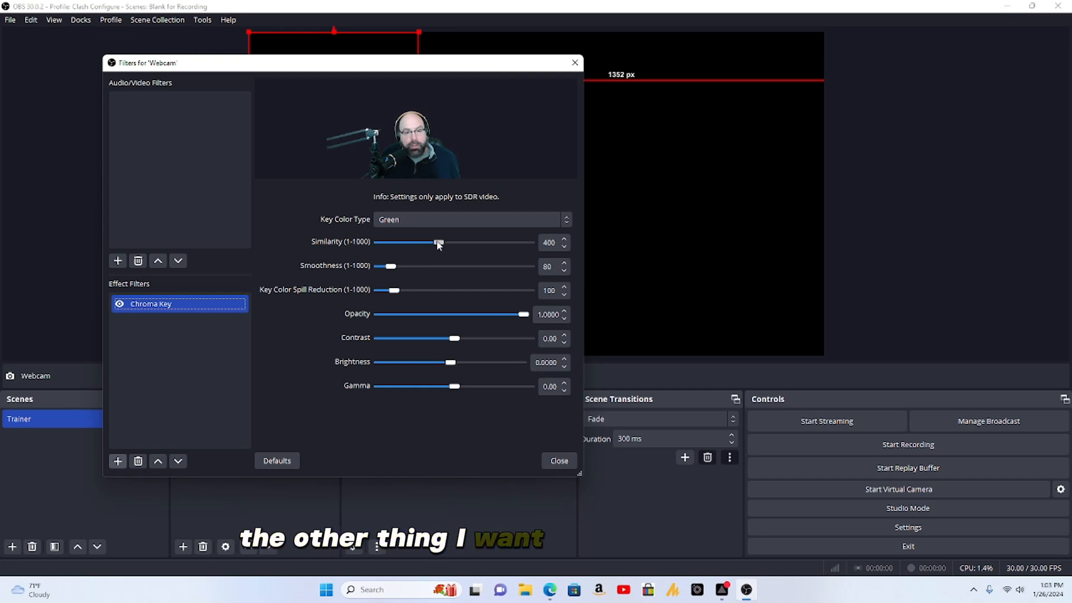
- Try Chroma Key similarity 335, smoothness 480, spill reduction 283, opacity 0.4749, contrast 1.77, brightness -0.3882 and gamma 0.25
left_click_drag(459, 245, 451, 266)
left_click_drag(394, 291, 422, 291)
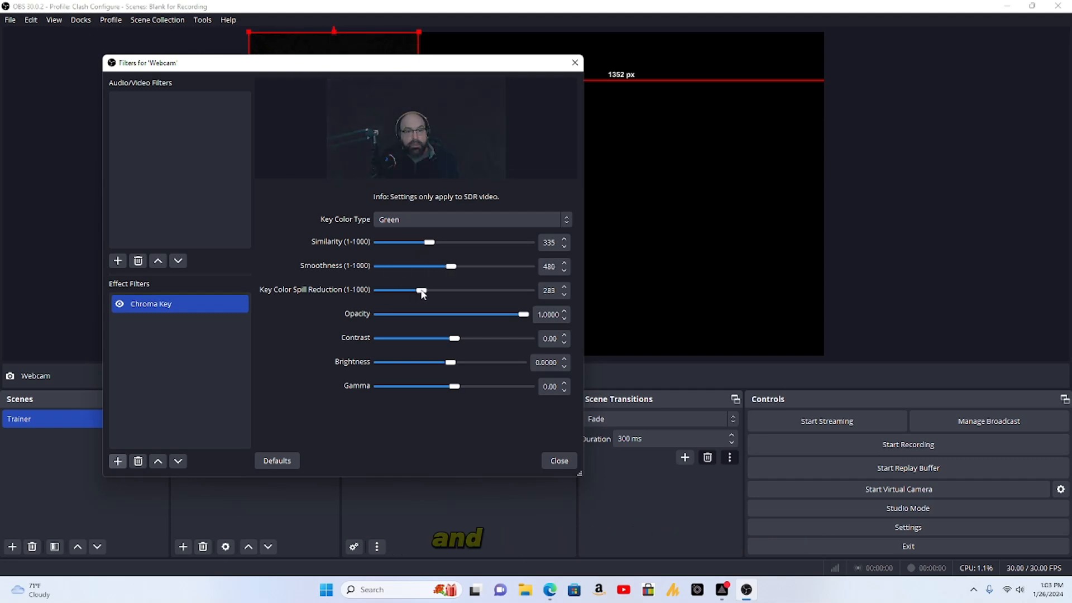
left_click_drag(457, 340, 423, 363)
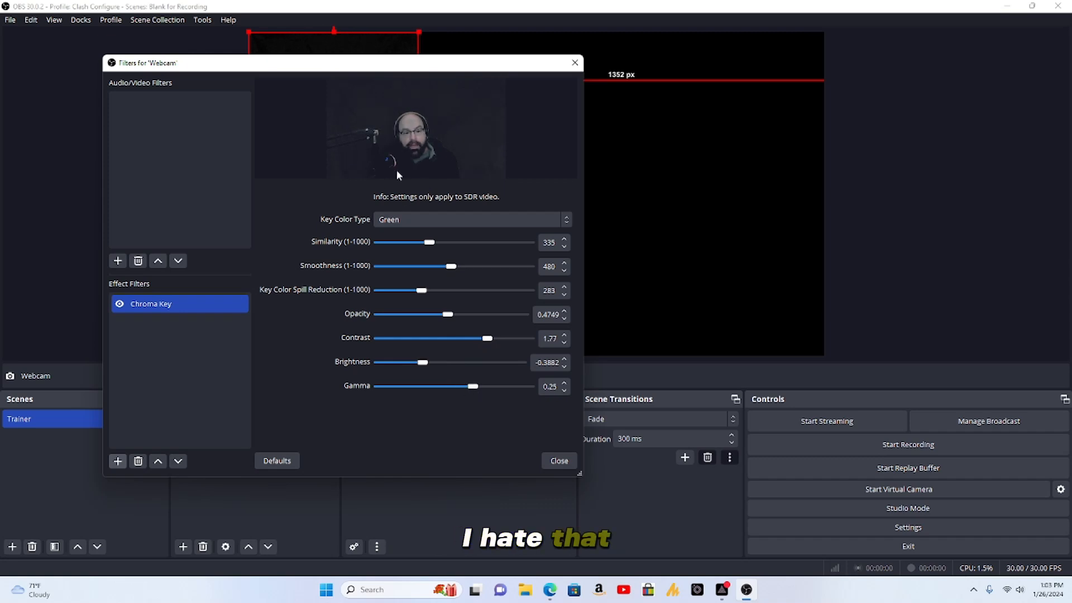
- Reset the Chroma Key filter's properties to their defaults
left_click_drag(324, 71, 321, 42)
left_click(274, 431)
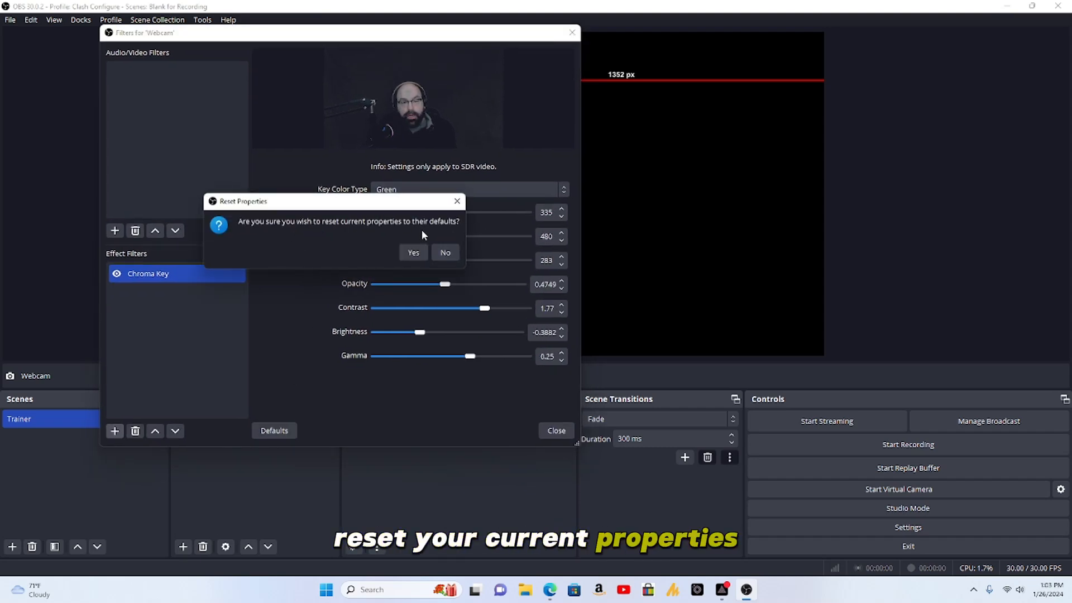
left_click(414, 253)
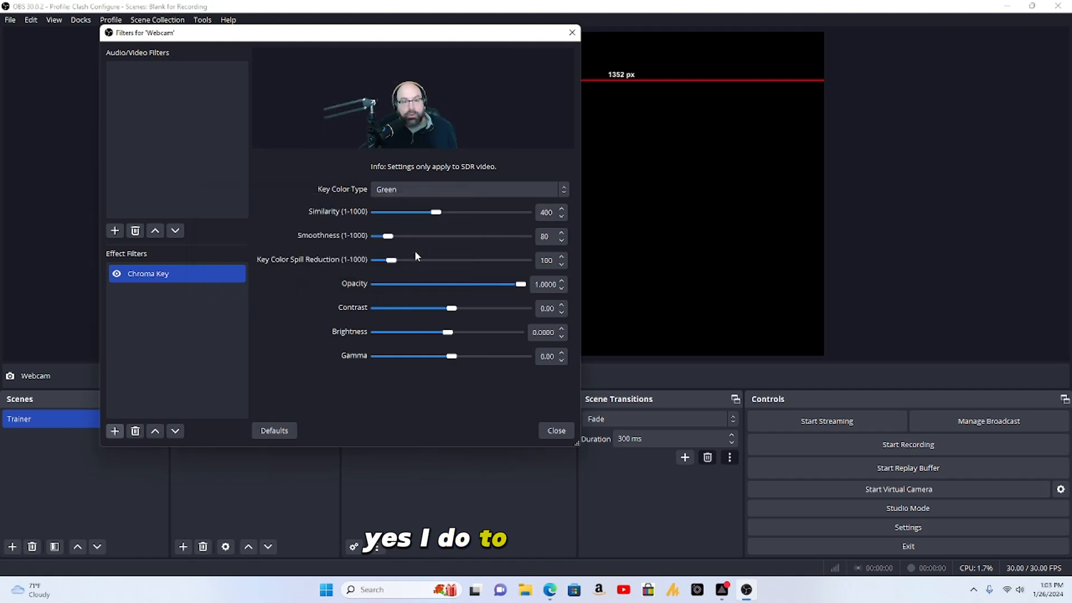
- Add a Color Correction effect filter to the Webcam source under its default name
left_click_drag(397, 37, 398, 118)
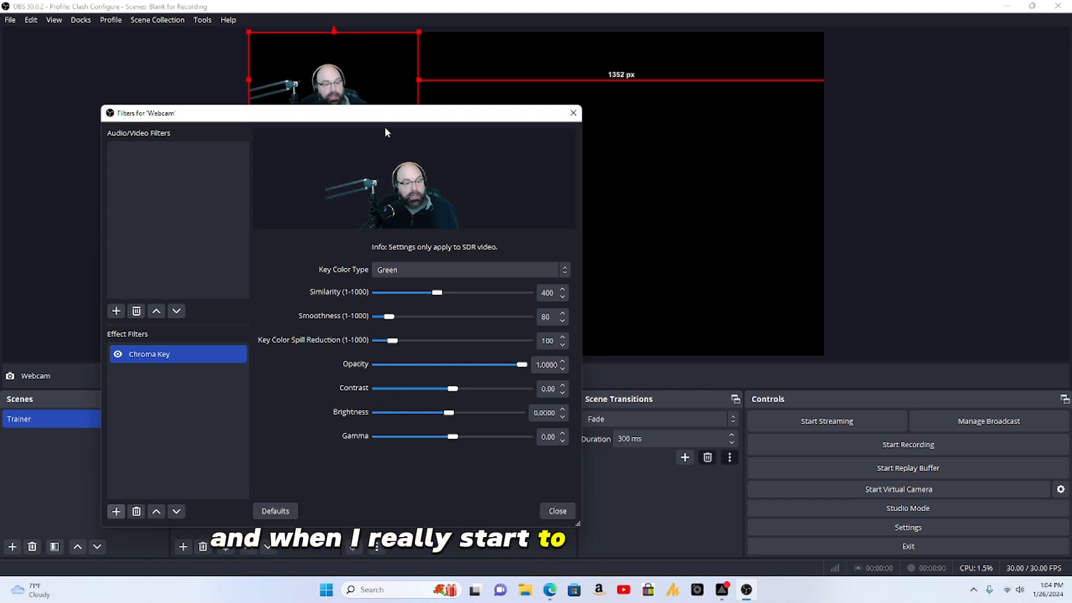
left_click_drag(383, 120, 381, 98)
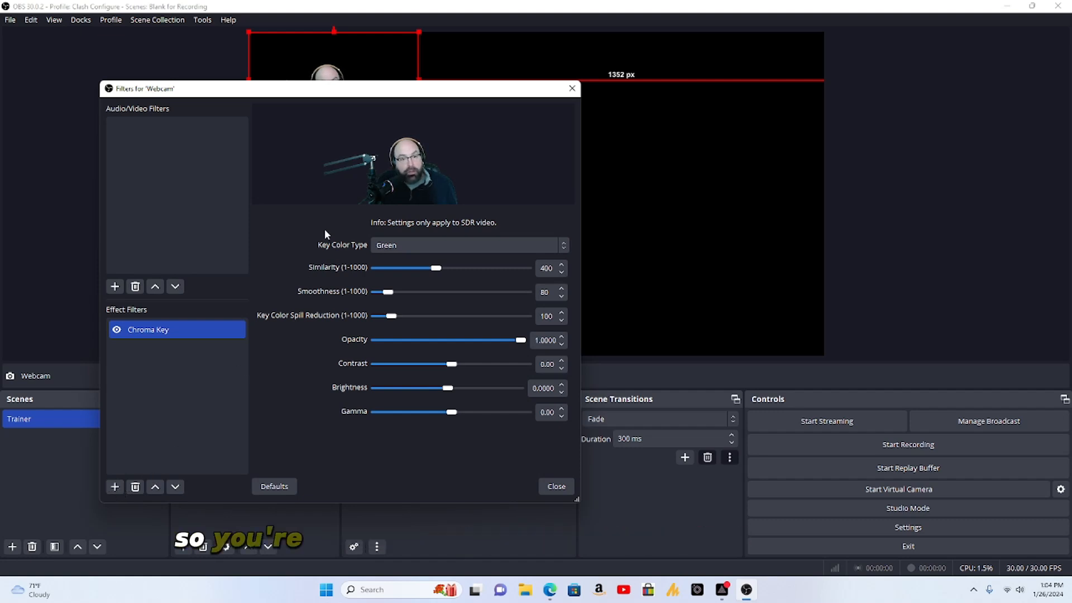
left_click(115, 487)
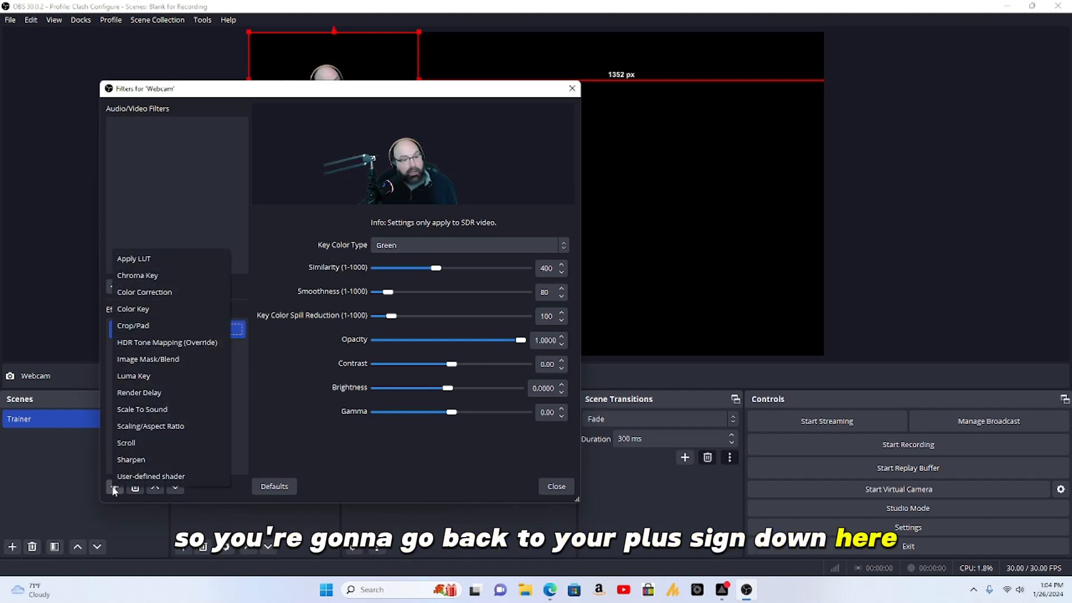
left_click(163, 292)
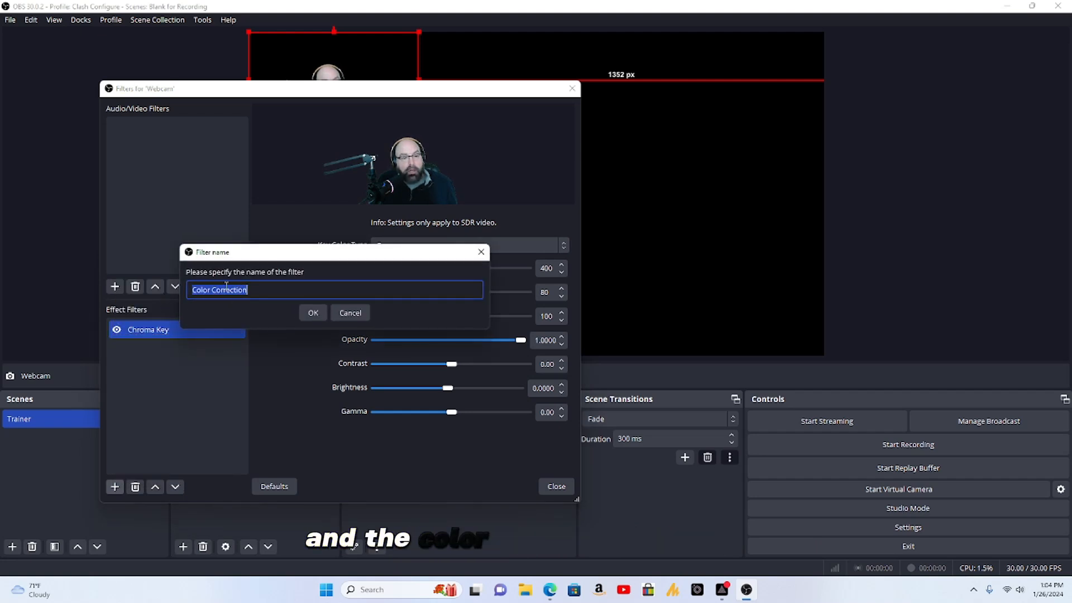
left_click(313, 313)
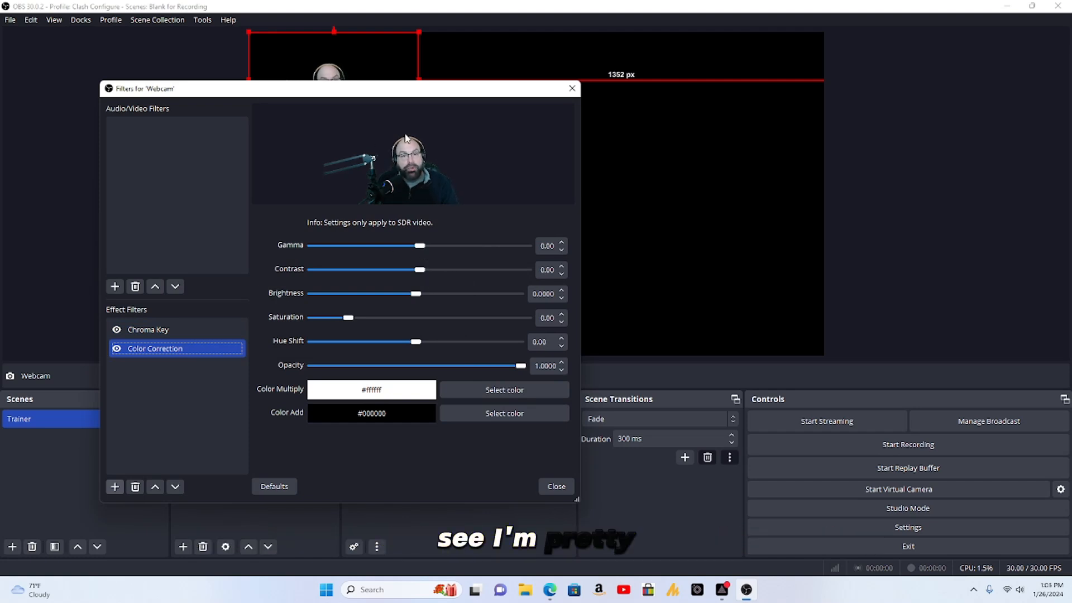
- Set the Color Correction filter's gamma to -0.72 and its contrast to 0.12
left_click_drag(390, 92, 384, 171)
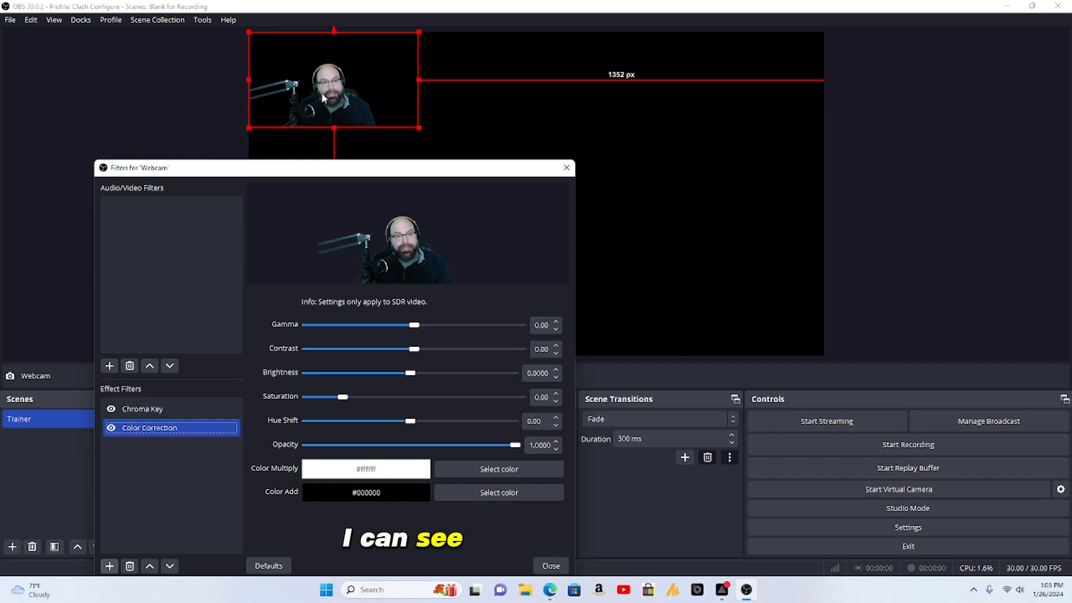
left_click_drag(384, 174, 378, 104)
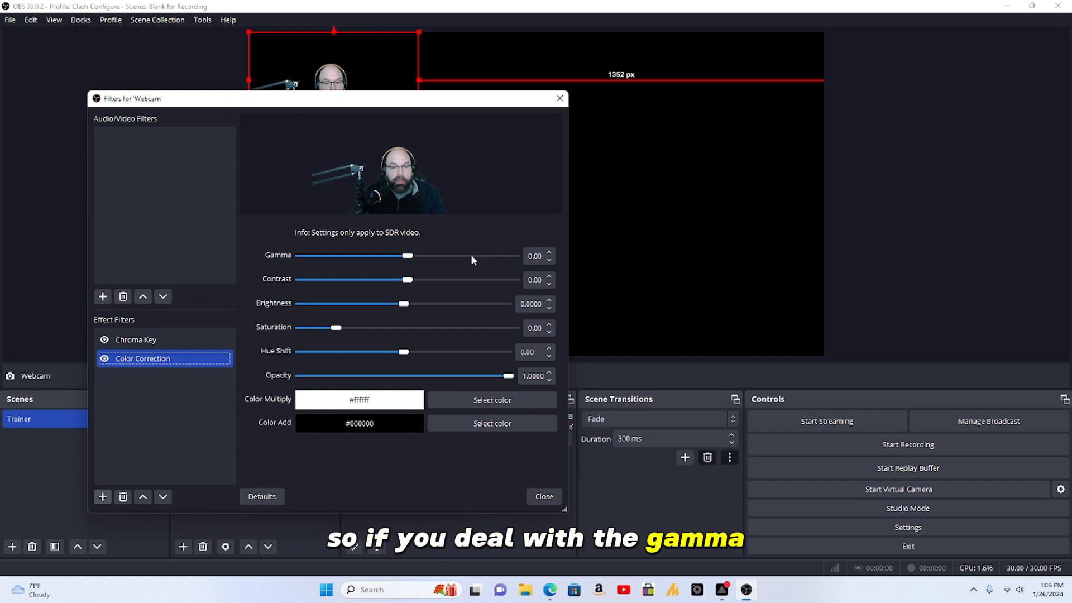
left_click_drag(407, 256, 390, 260)
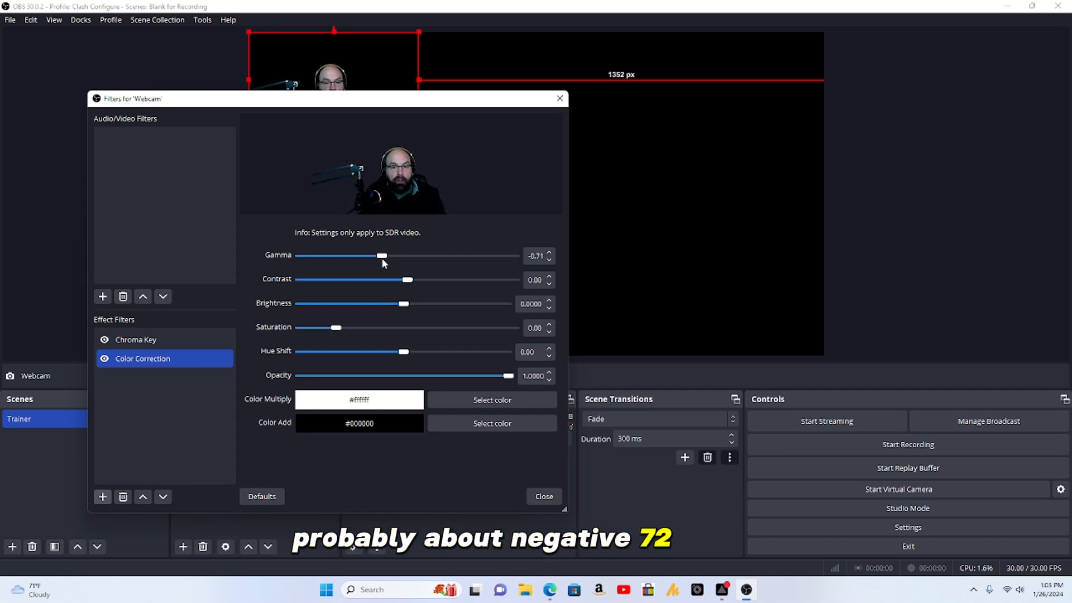
left_click(549, 259)
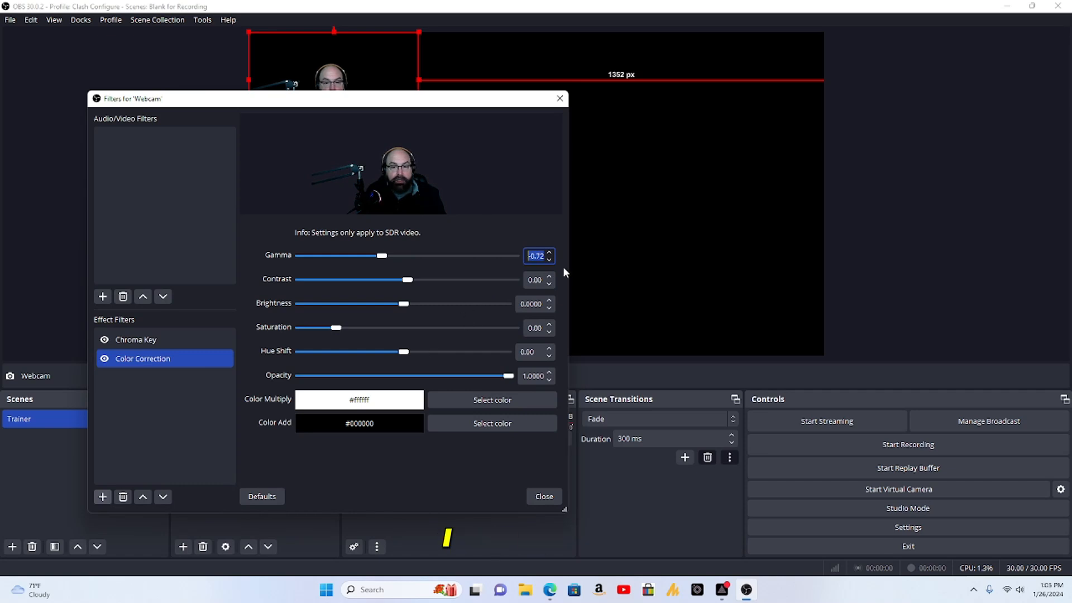
left_click(550, 277)
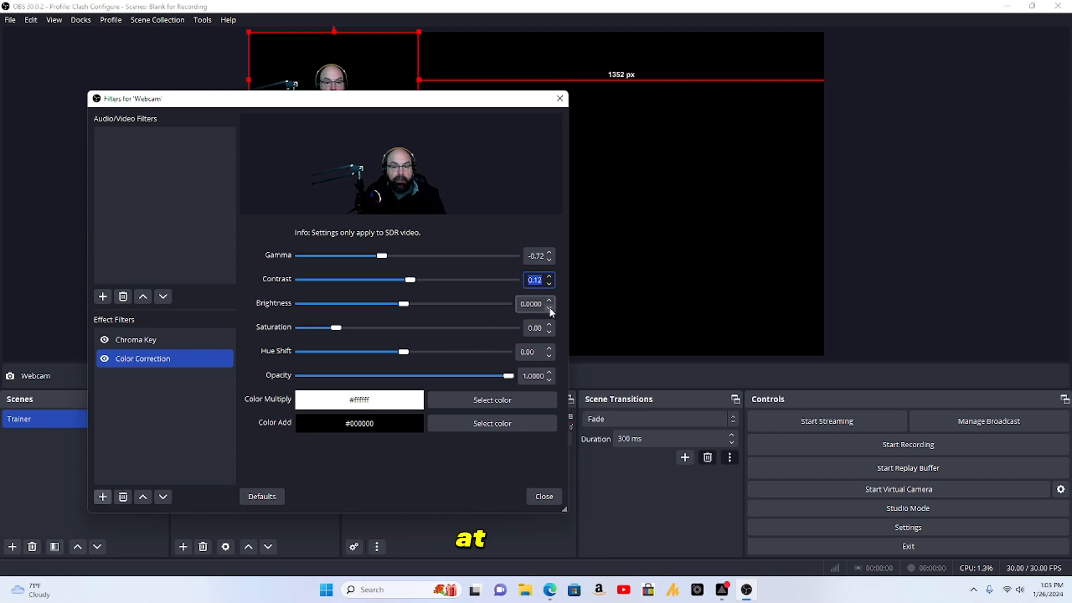
- Set the Color Correction filter's brightness to 0.0085 and its saturation to 0.27
left_click_drag(403, 304, 406, 305)
left_click(550, 299)
left_click(550, 300)
left_click(550, 299)
left_click(550, 299)
left_click(550, 299)
left_click(550, 299)
left_click(551, 299)
left_click(550, 299)
left_click(550, 300)
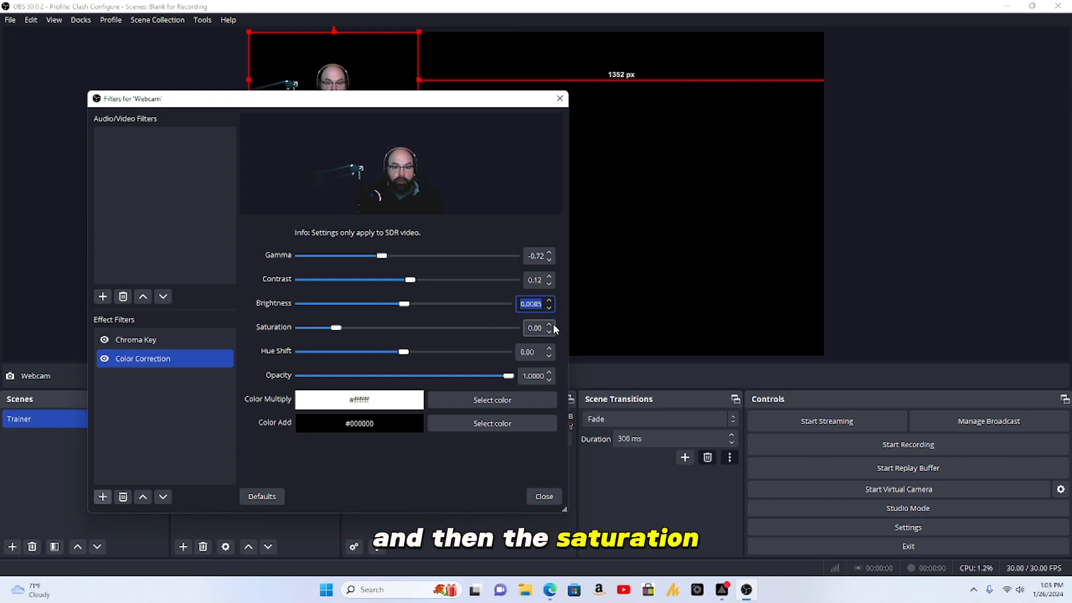
left_click(550, 323)
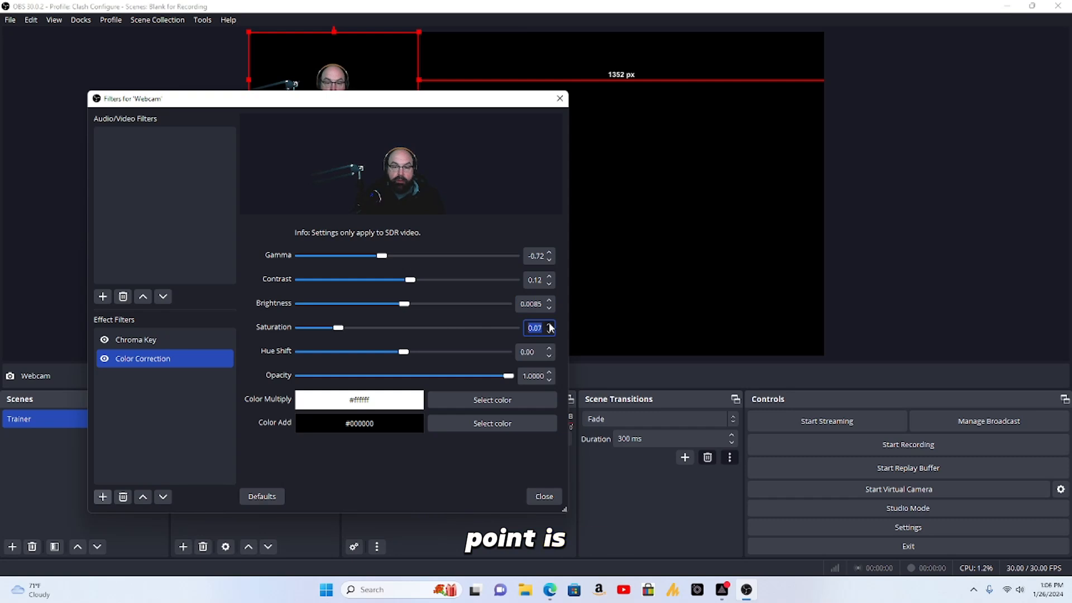
scroll(549, 324, "up", 14)
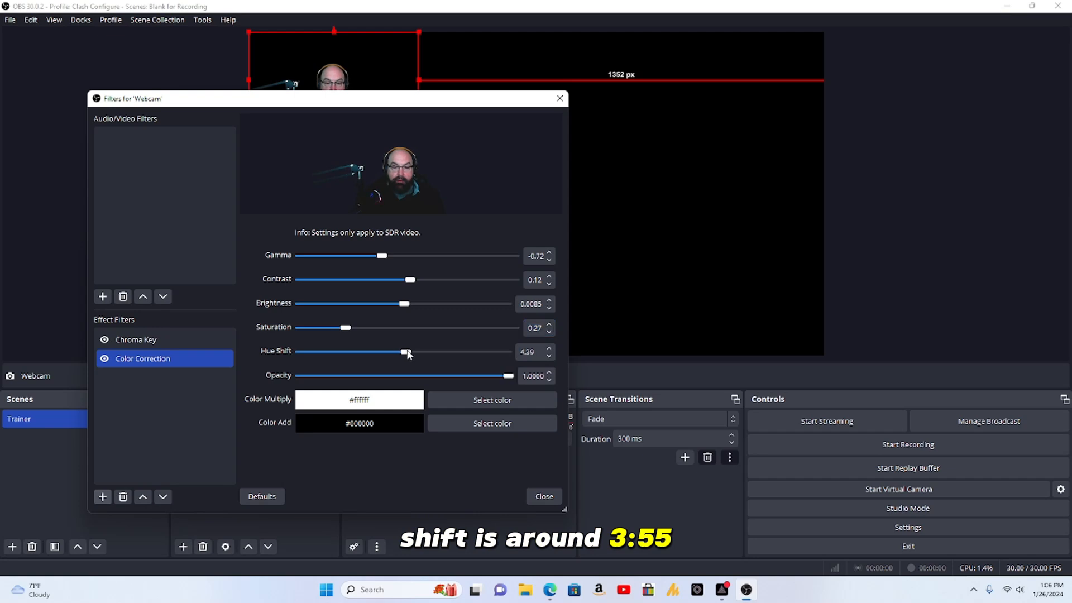
- Set the Color Correction filter's hue shift to 3.55 and close the webcam's filter window
double_click(528, 351)
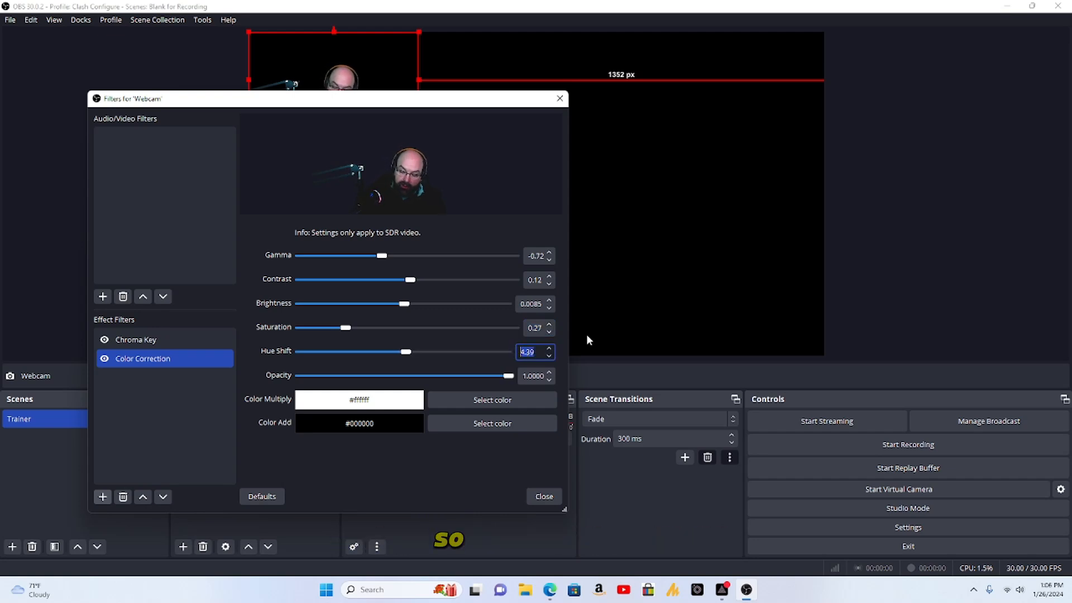
type("35")
key("BackSpace")
type(".55")
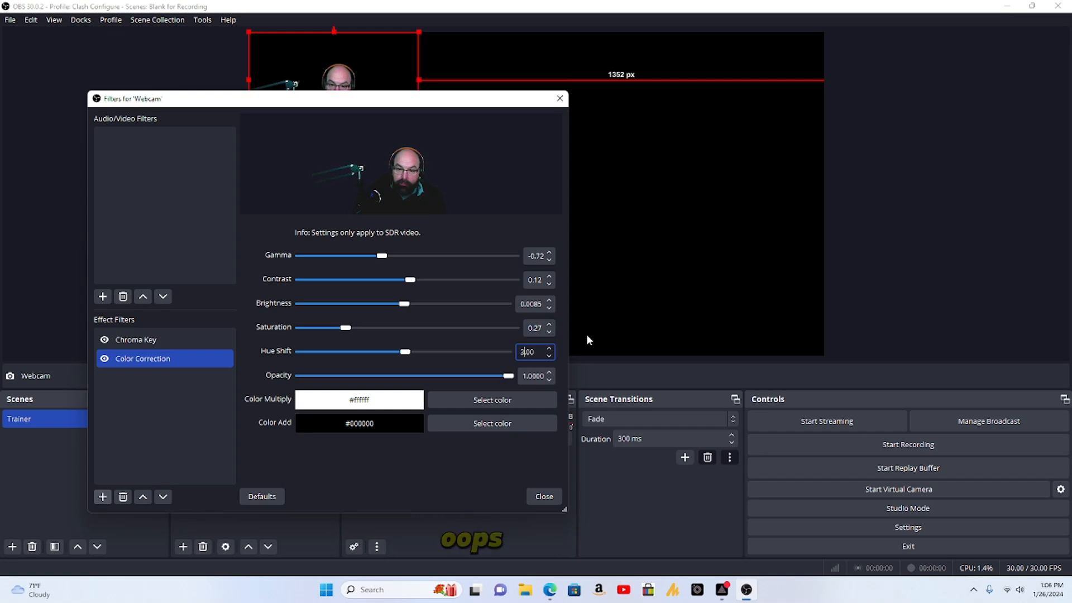
left_click(550, 348)
left_click(548, 356)
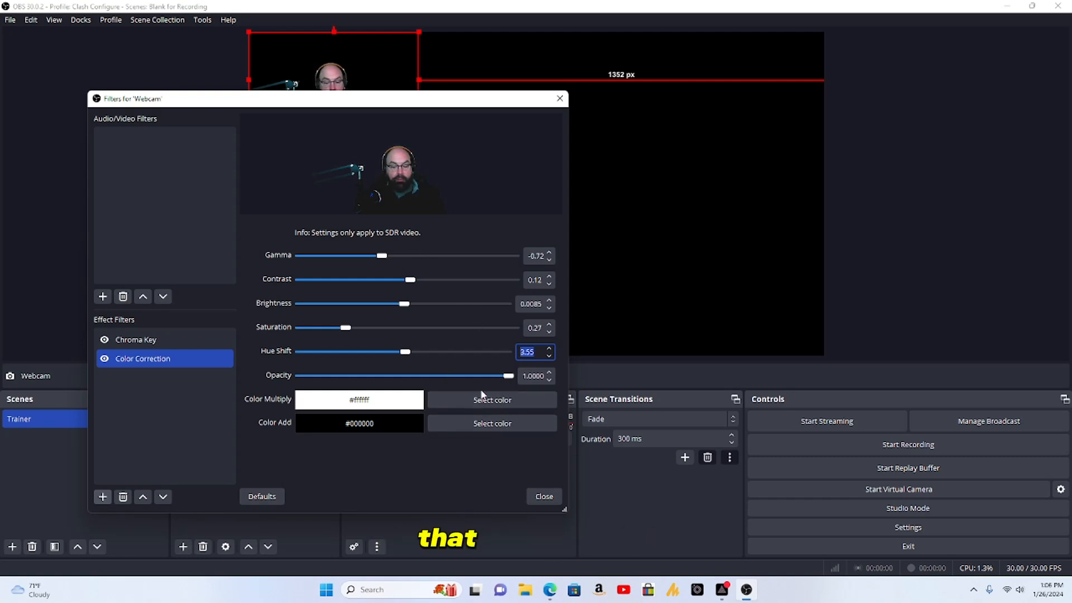
left_click(537, 496)
- Enlarge the webcam source and place it at the canvas's left edge, about 353 px from the top and 226 px from the bottom
left_click_drag(377, 101, 441, 270)
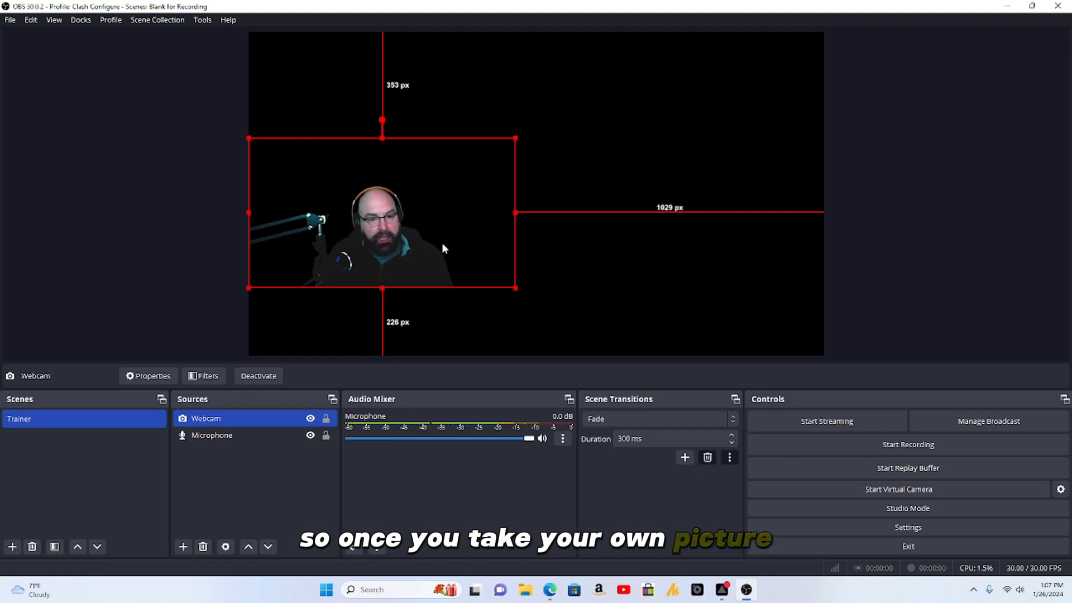
left_click(246, 435, "ctrl")
left_click(245, 430, "ctrl")
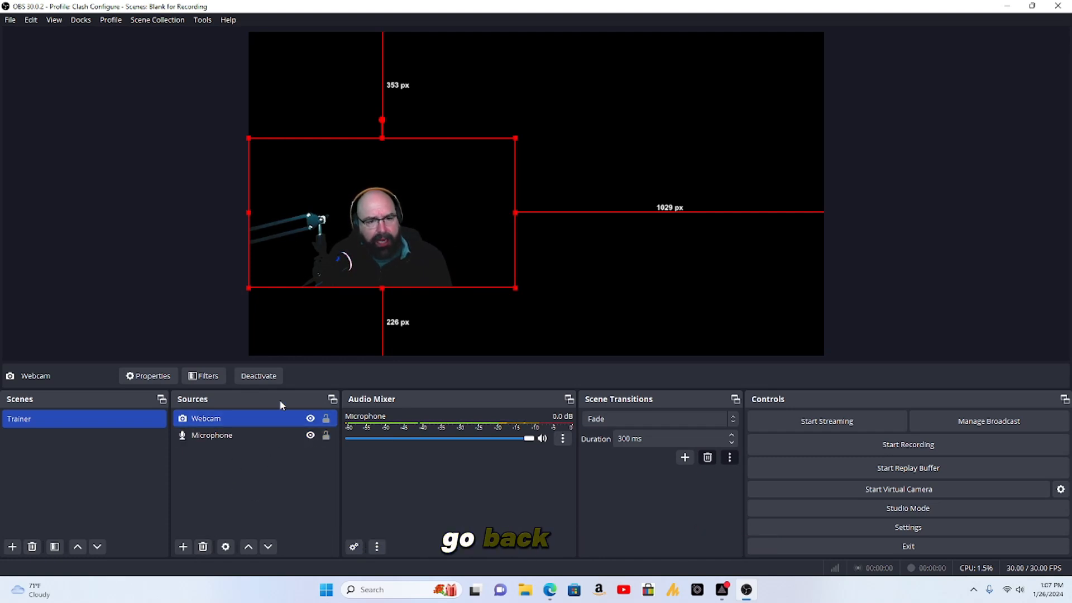
- Add a new Image source to the scene using led back ground 2.jpg as its file
left_click(183, 547)
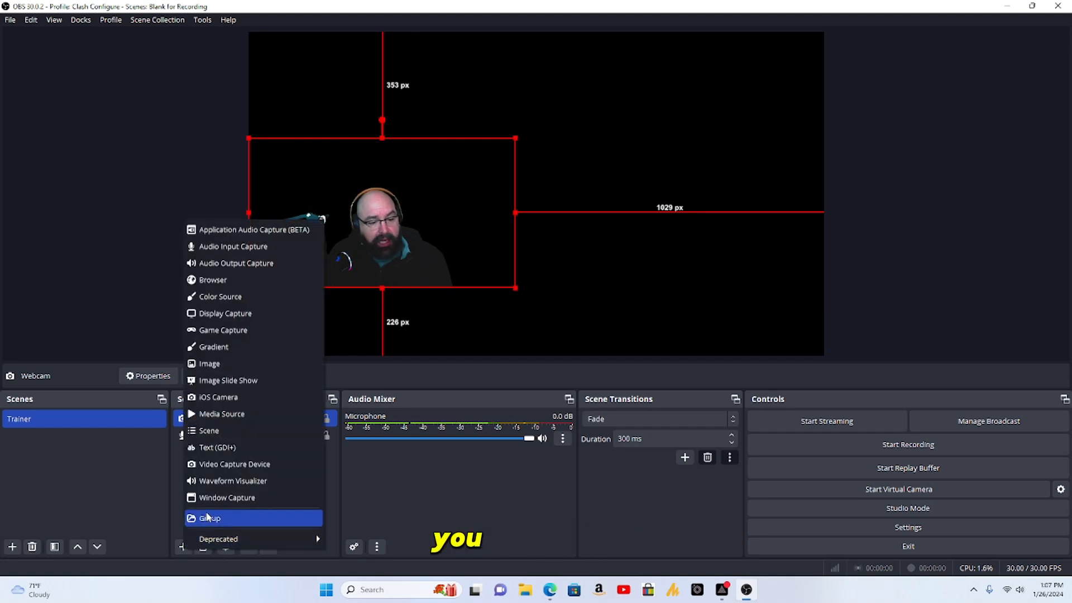
left_click(212, 368)
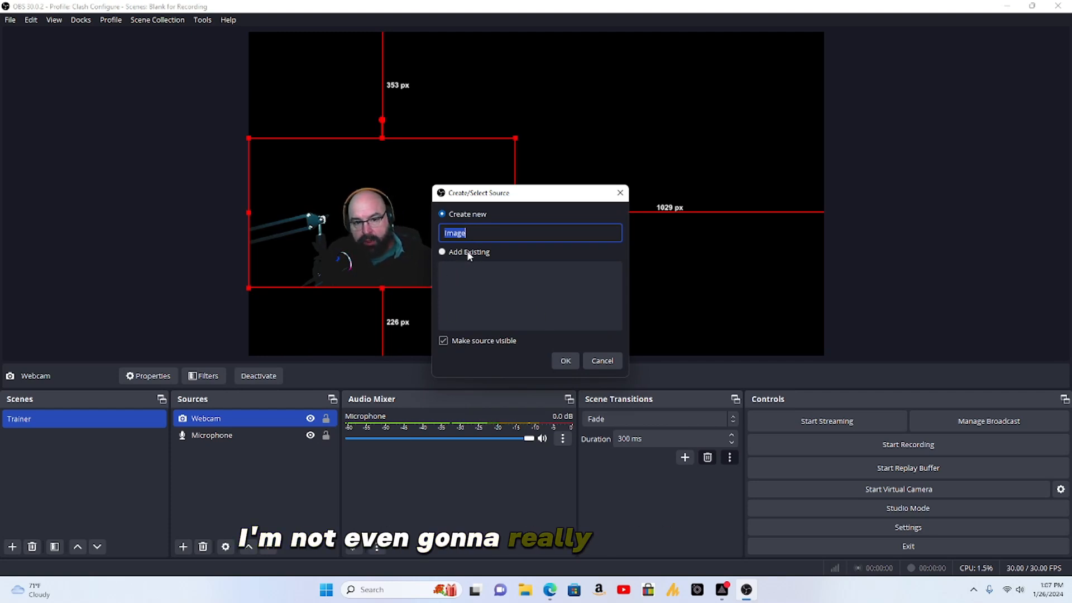
left_click(564, 364)
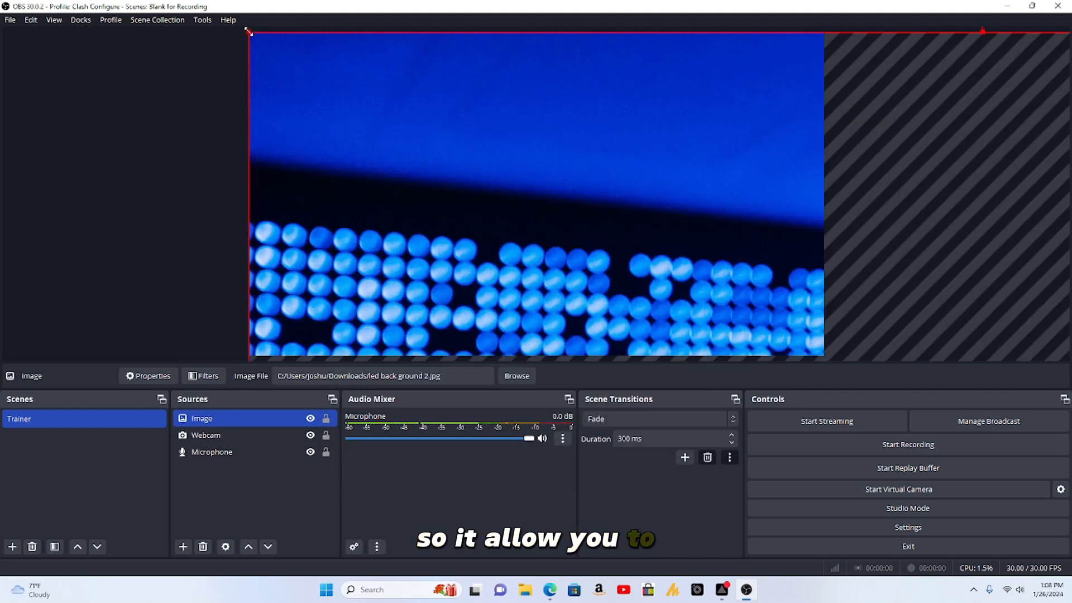
- Shrink the background image and place it at the canvas's left edge, about 431 px from the top and 209 px from the bottom
left_click_drag(248, 32, 436, 157)
left_click_drag(569, 272, 256, 224)
left_click_drag(770, 111, 569, 298)
left_click_drag(537, 326, 430, 105)
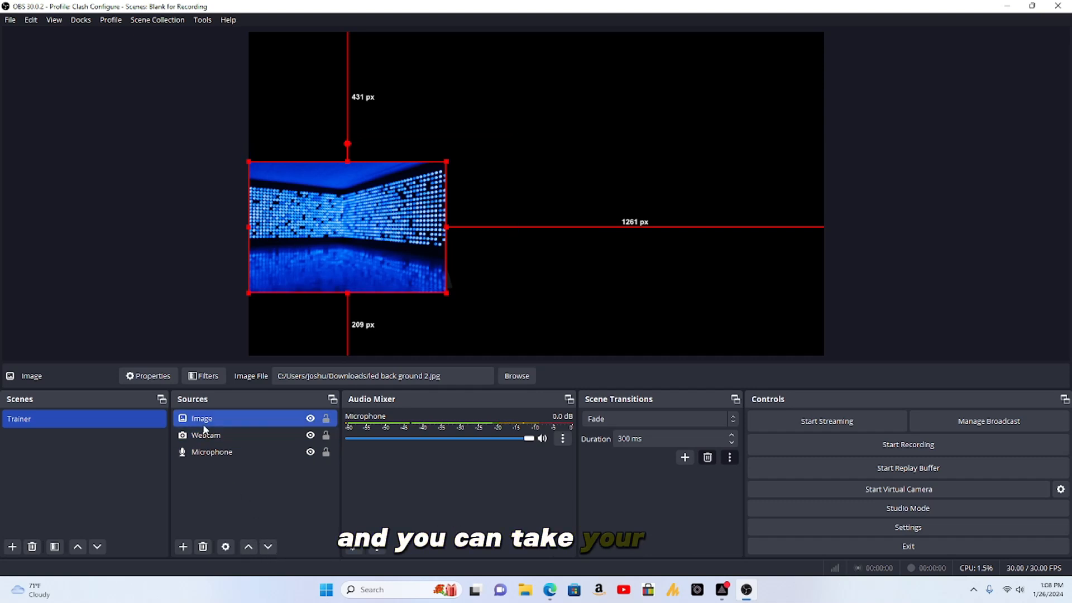
- Layer the Image source behind the Webcam and reposition it at the canvas's left edge, about 417 px from the top
left_click(269, 548)
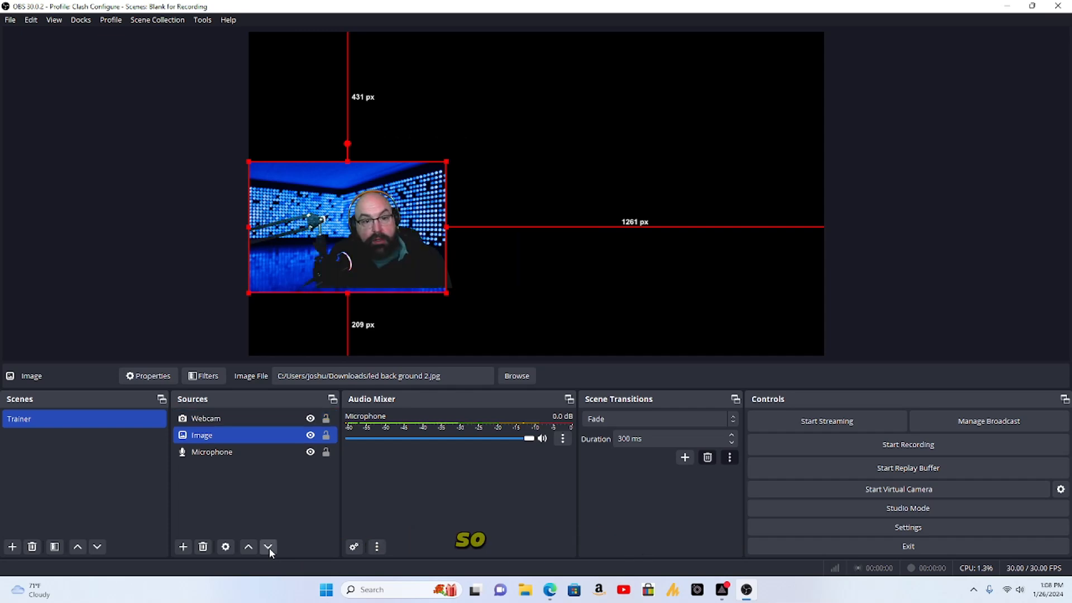
left_click_drag(398, 270, 429, 263)
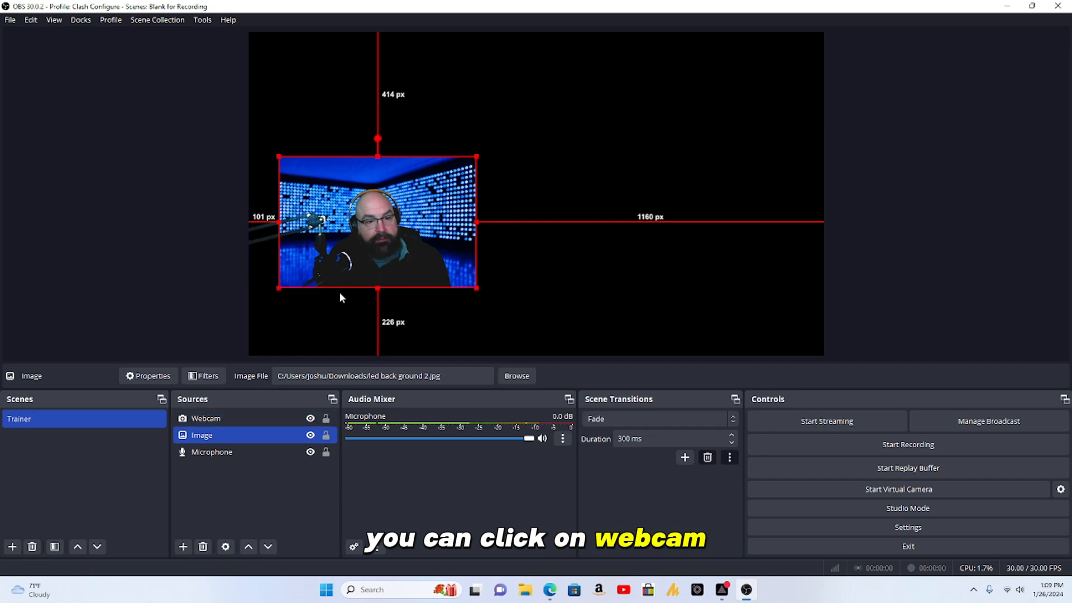
left_click_drag(379, 234, 353, 236)
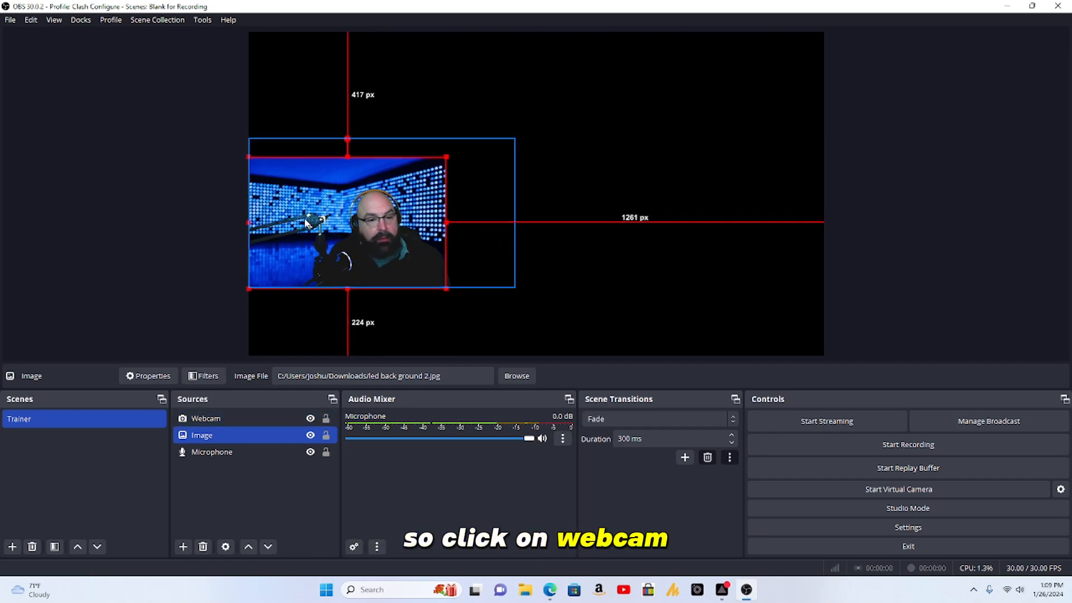
- Crop about 263 px off the webcam's left side and move the webcam over the background image, about 111 px from the canvas's left edge
left_click(235, 418)
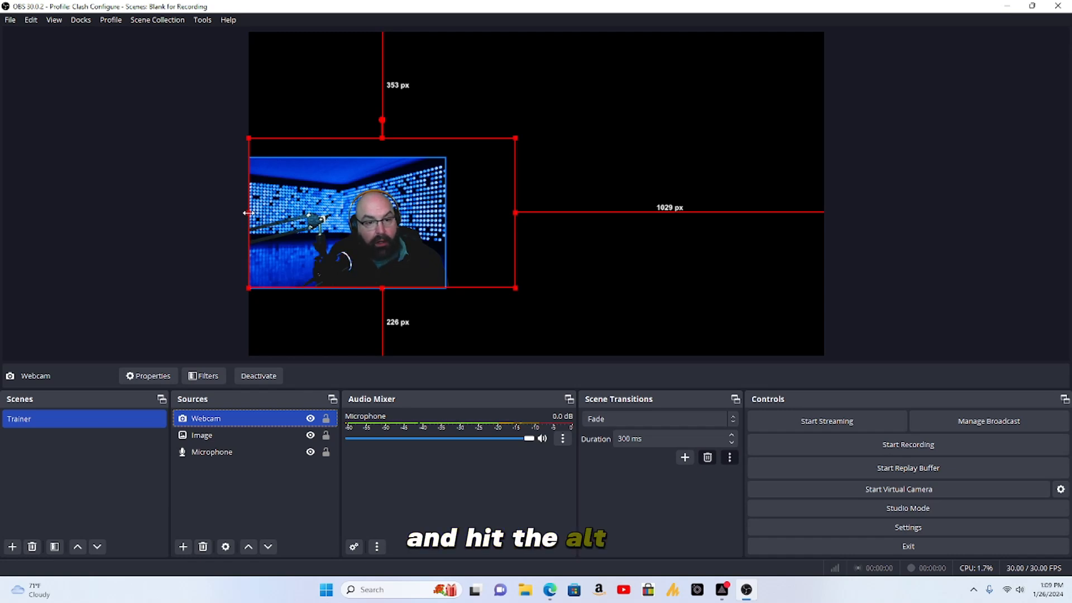
left_click_drag(248, 213, 328, 237)
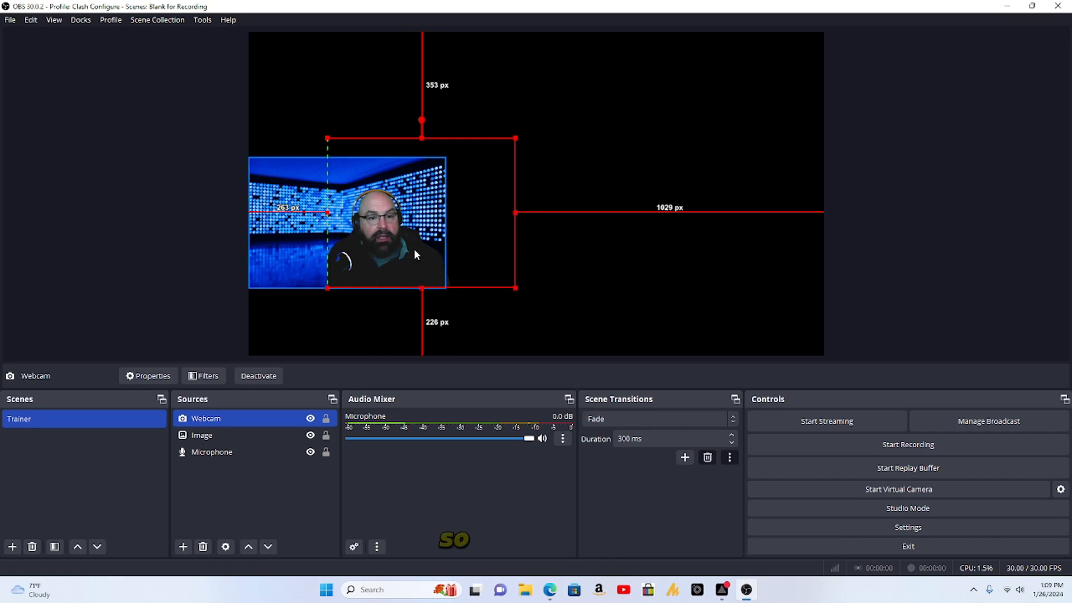
left_click_drag(480, 207, 444, 210)
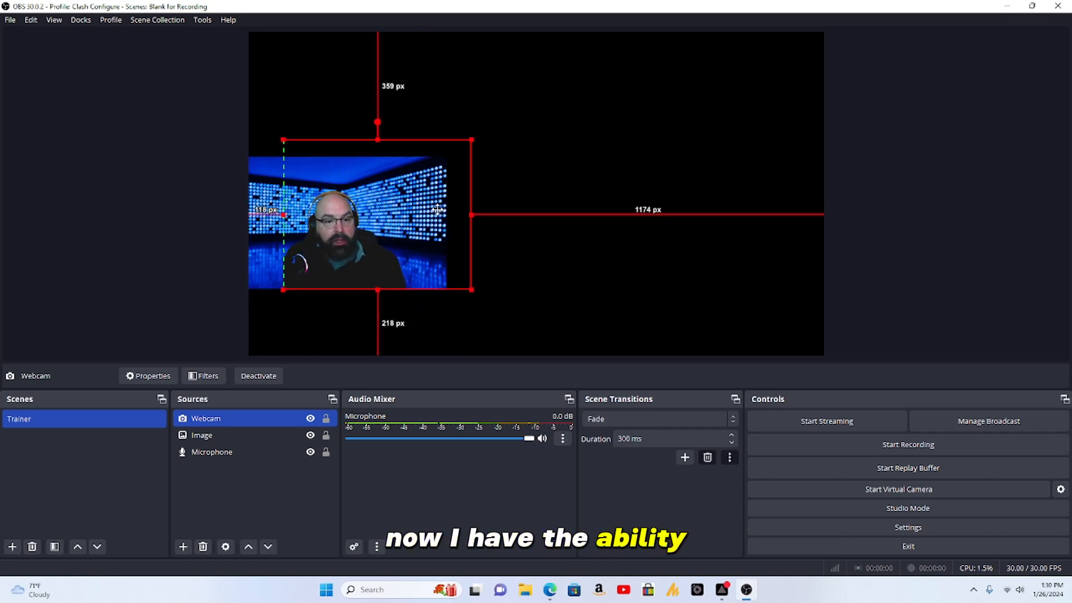
left_click(433, 332)
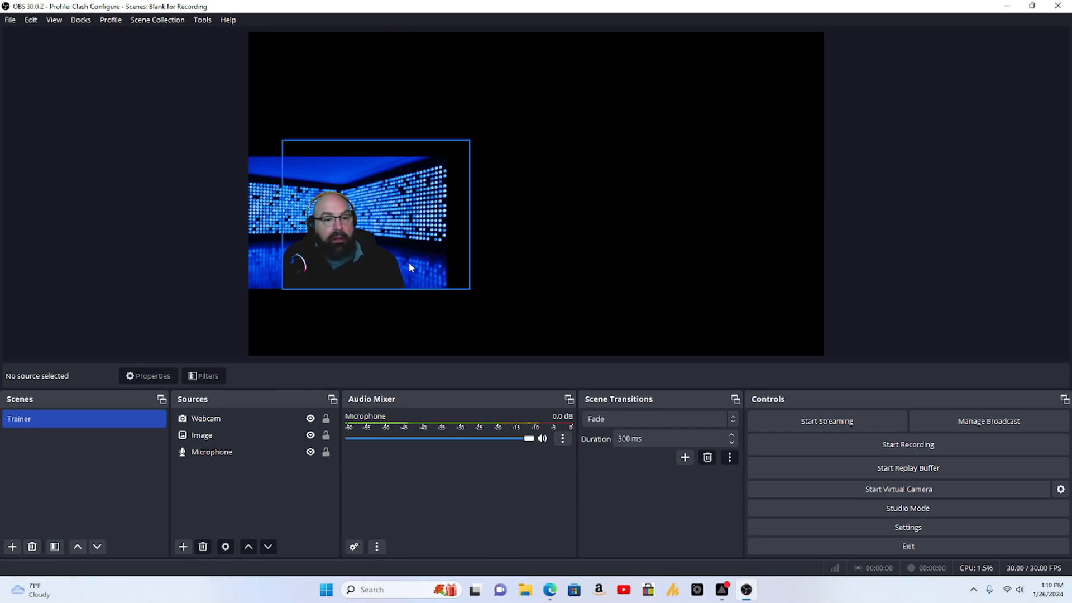
- Slightly reduce the crop on the webcam's left side to bring back part of the microphone
left_click(391, 256)
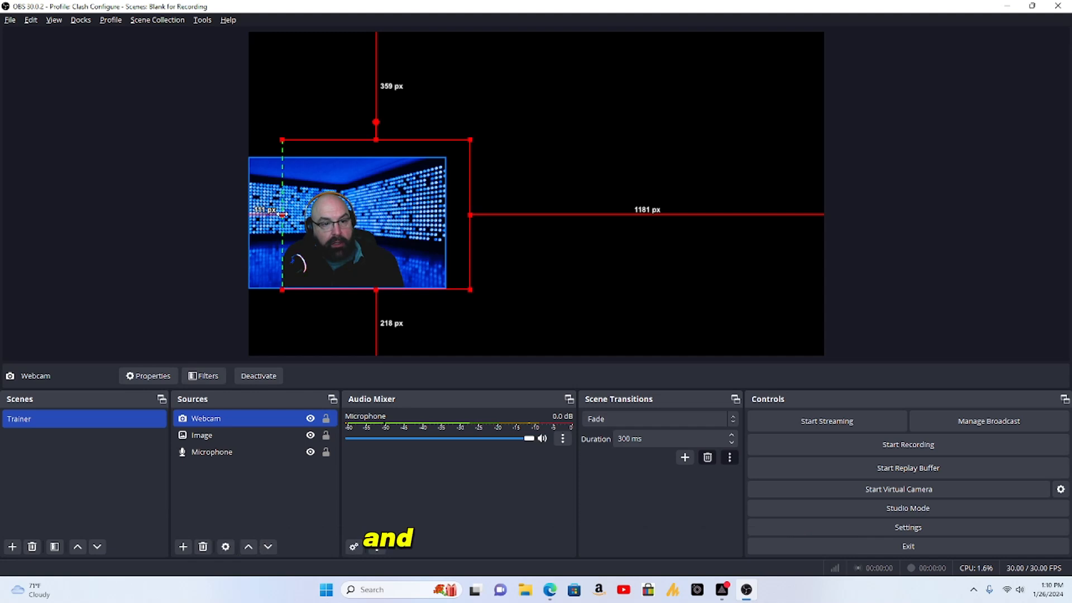
left_click_drag(282, 215, 272, 219)
left_click(413, 340)
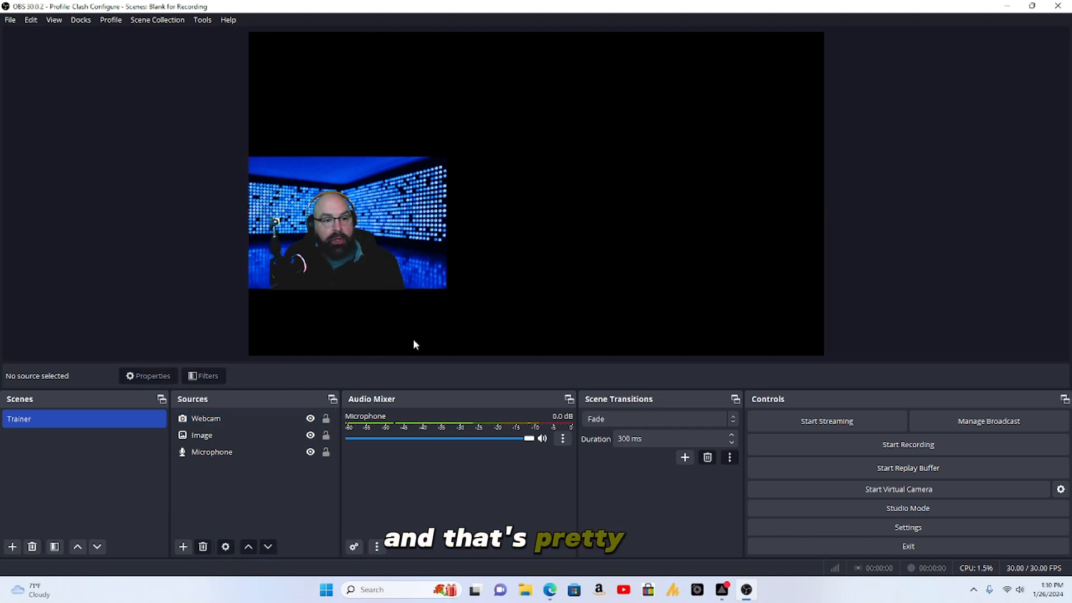
- Enlarge the webcam against the canvas's left edge and place it about 196 px from the top and 226 px from the bottom
left_click_drag(369, 278, 347, 279)
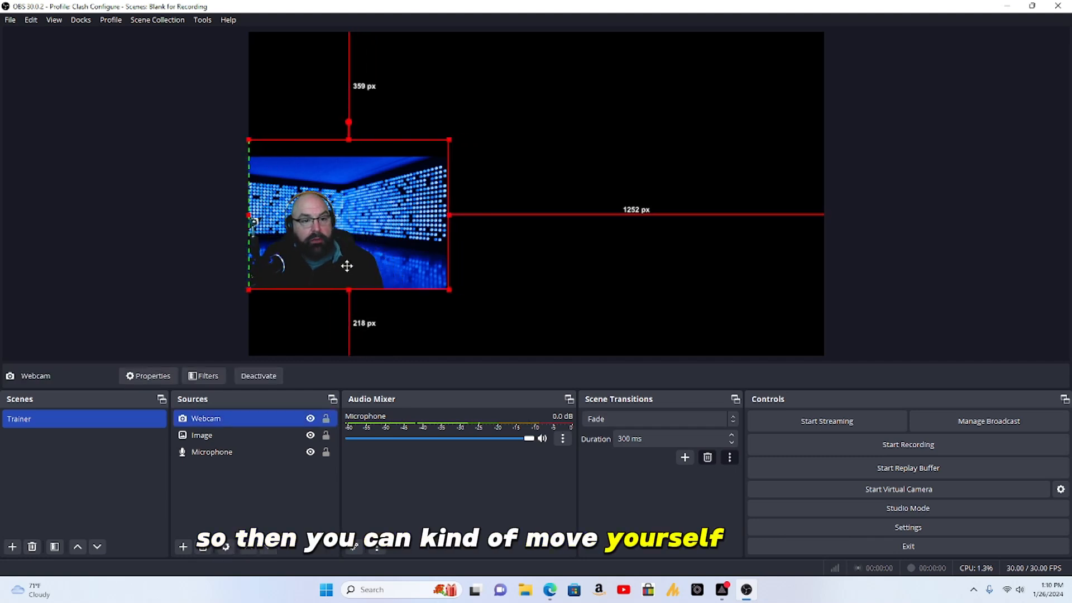
left_click_drag(447, 289, 512, 336)
left_click_drag(300, 316, 307, 262)
- Enlarge the background image and shift it partly off the canvas's left edge, about 1201 px from the right and 326 px from the top
left_click(431, 166)
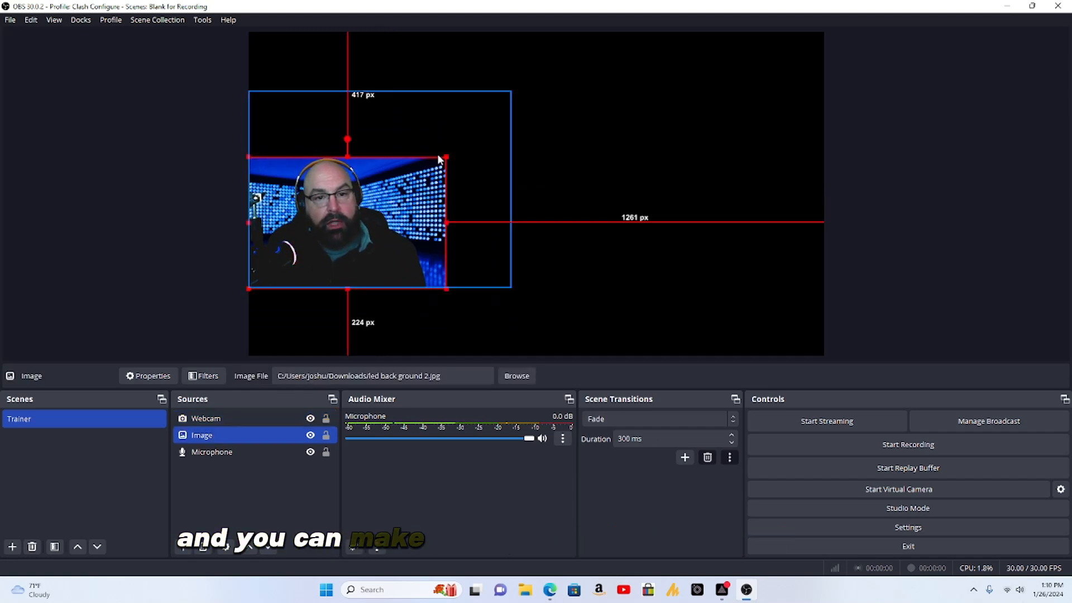
left_click_drag(446, 157, 481, 129)
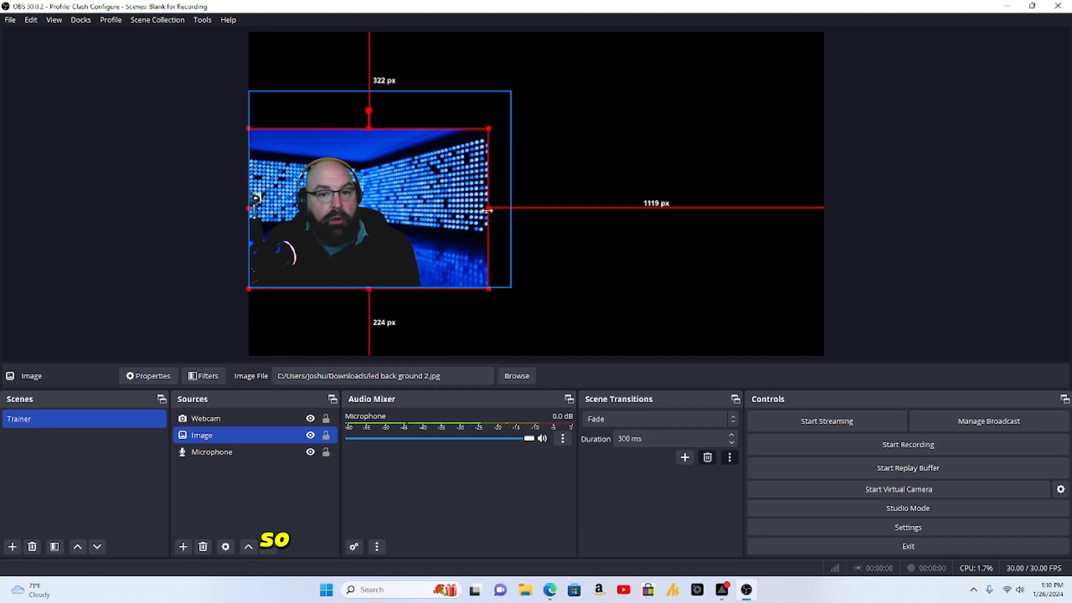
left_click_drag(470, 221, 444, 217)
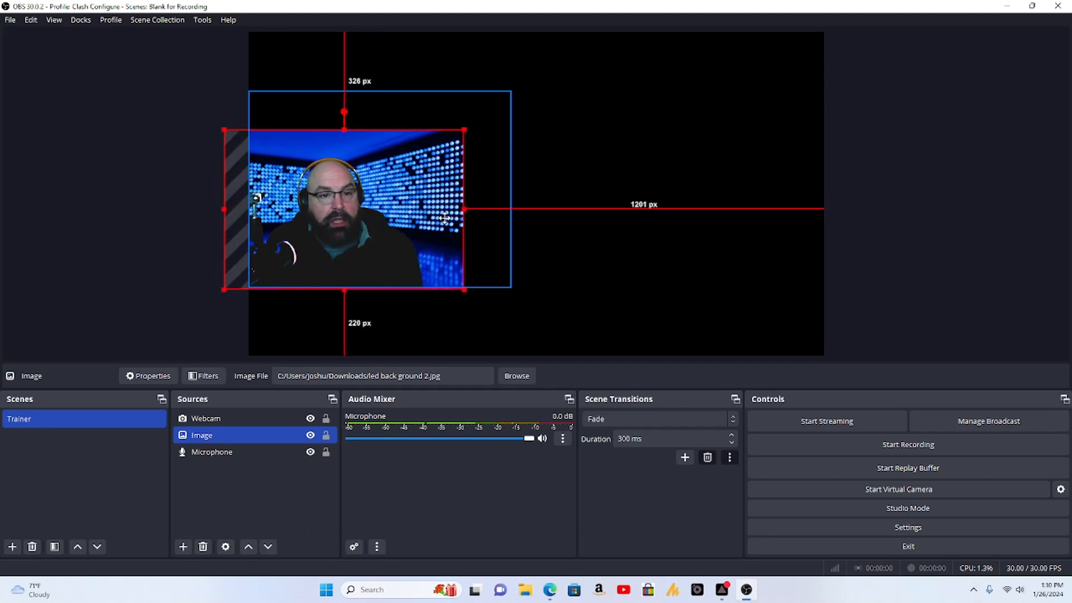
left_click(468, 337)
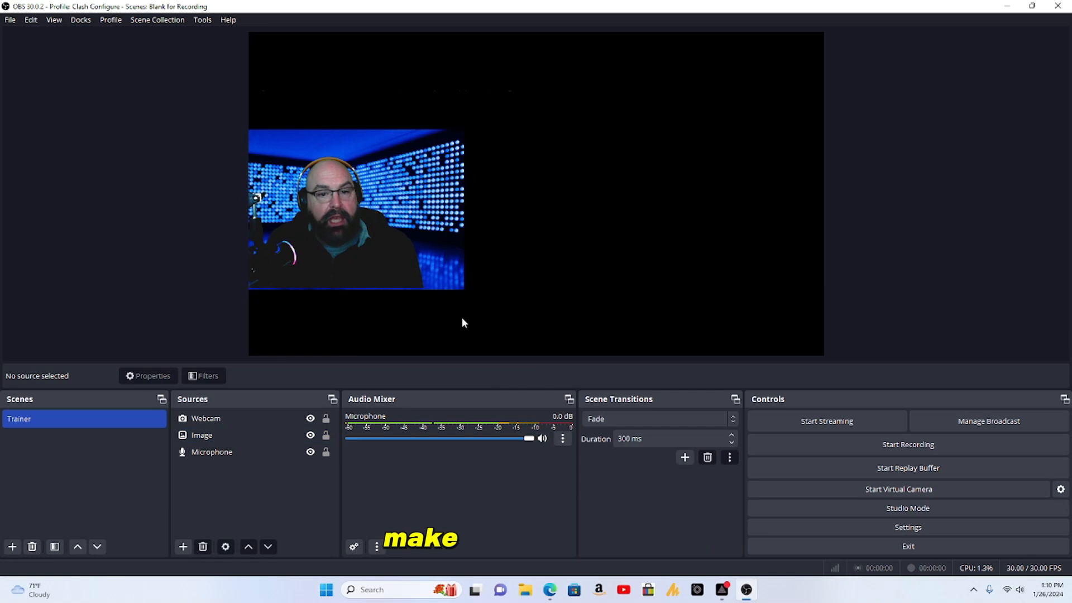
- Nudge the background image vertically until it sits about 314 px from the canvas's top and 231 px from its bottom
left_click(408, 270)
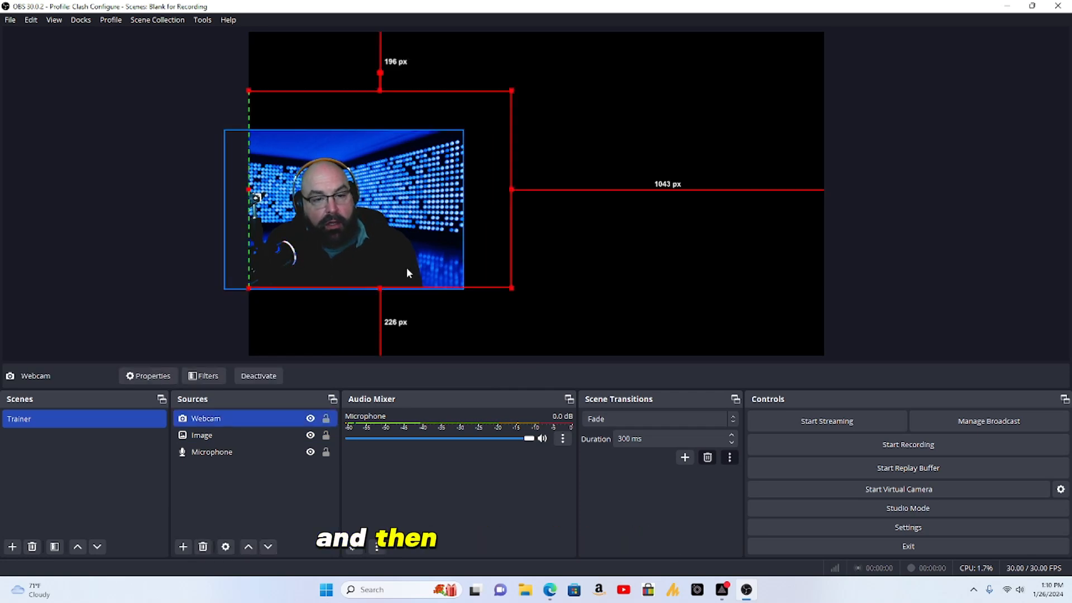
left_click(430, 312)
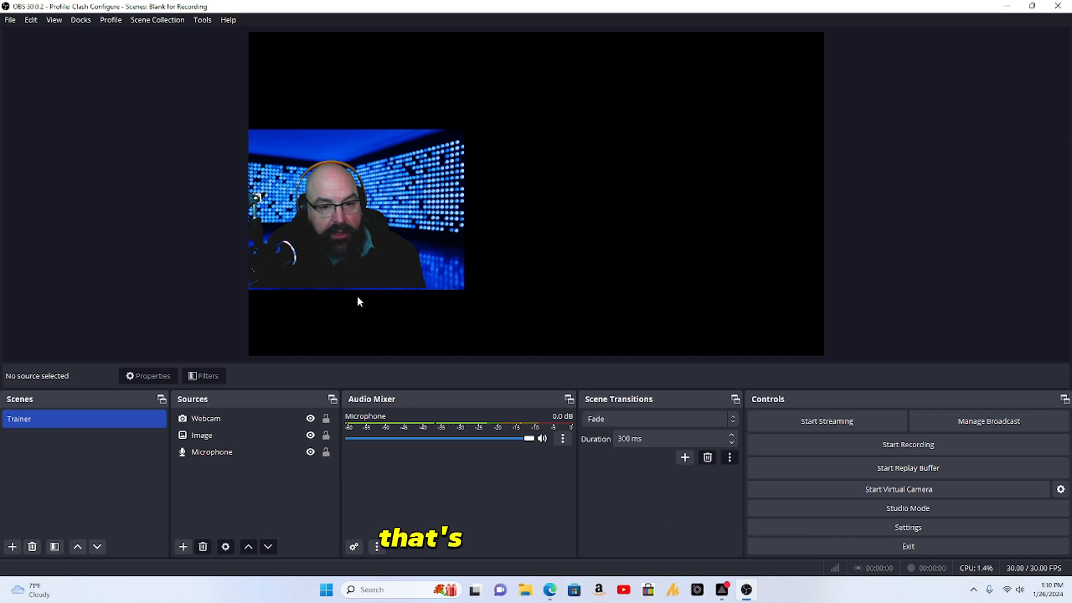
left_click(354, 260)
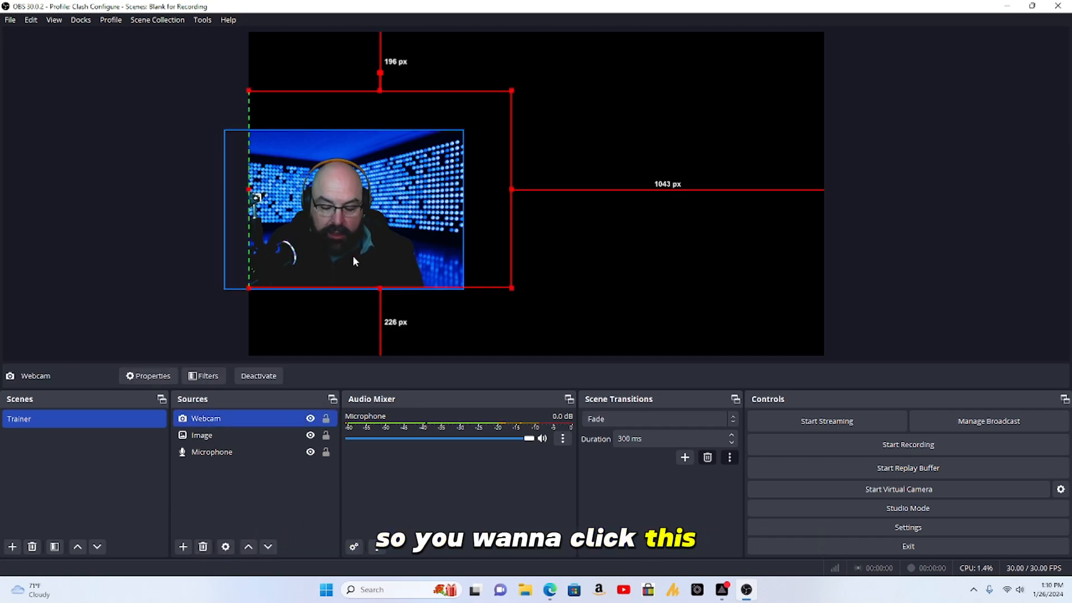
left_click(347, 256)
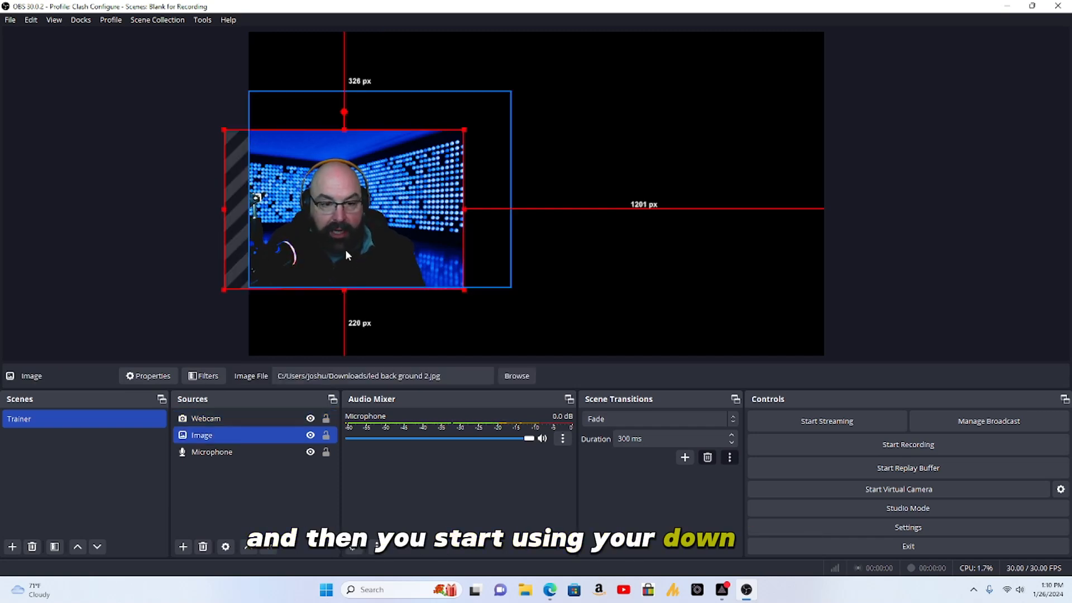
key("Down")
key("Down")
key("Down")
key("Down")
key("Down")
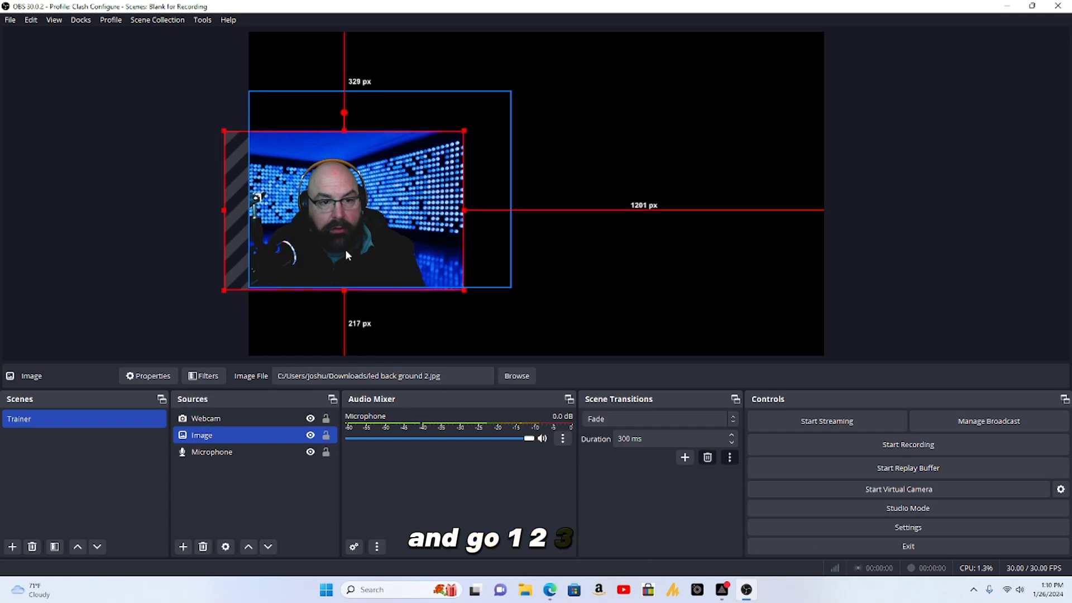
left_click(377, 340)
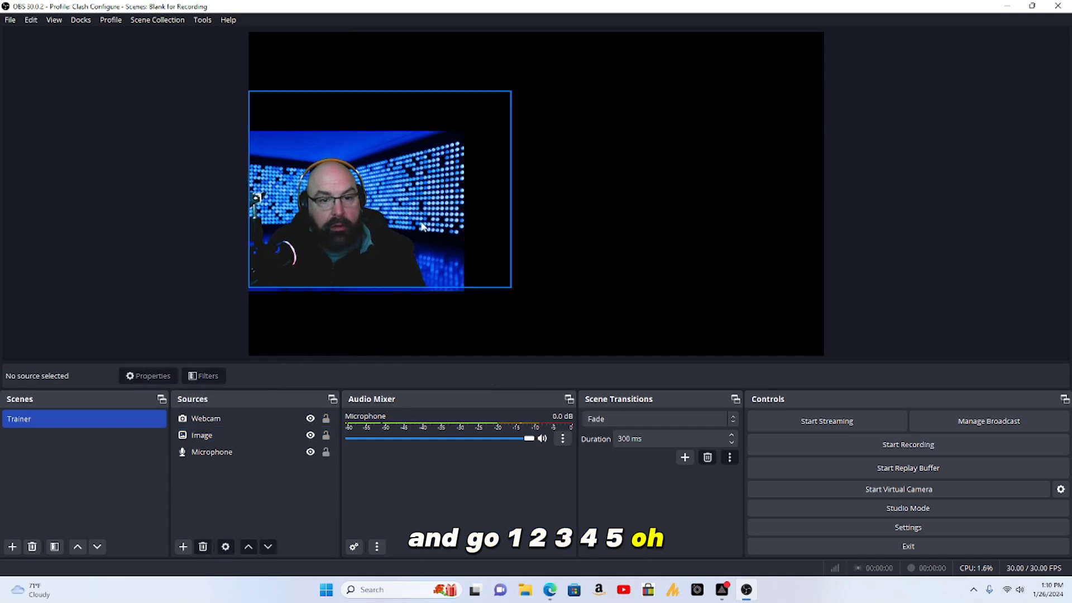
left_click(380, 241)
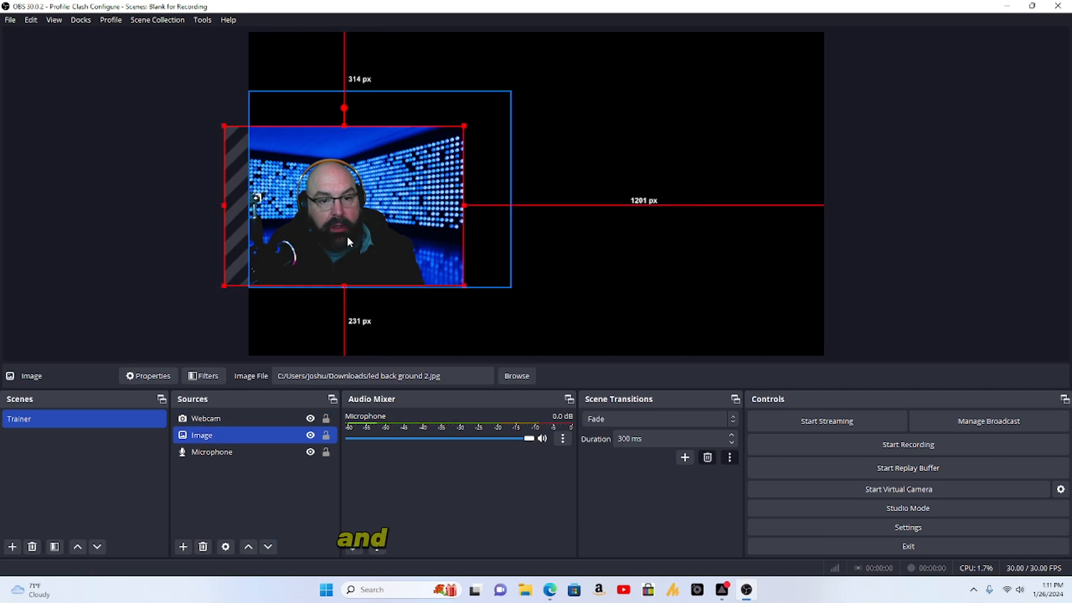
left_click(403, 331)
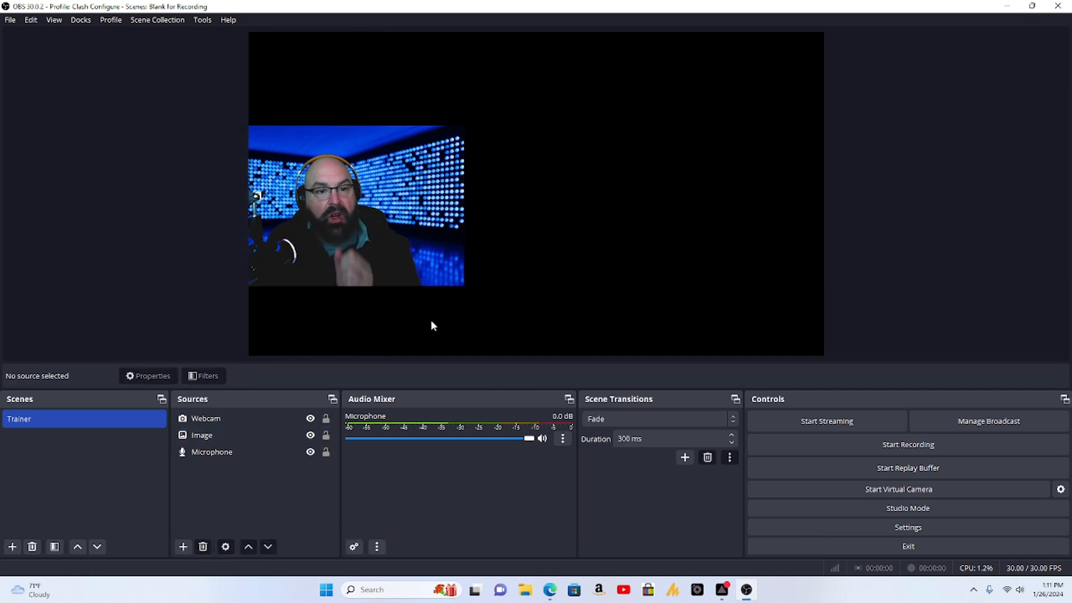
- Move the webcam and the background image into the canvas's bottom-left corner, about 421 px and 545 px from the top respectively
left_click(434, 217)
left_click_drag(493, 211, 360, 316)
left_click(239, 437)
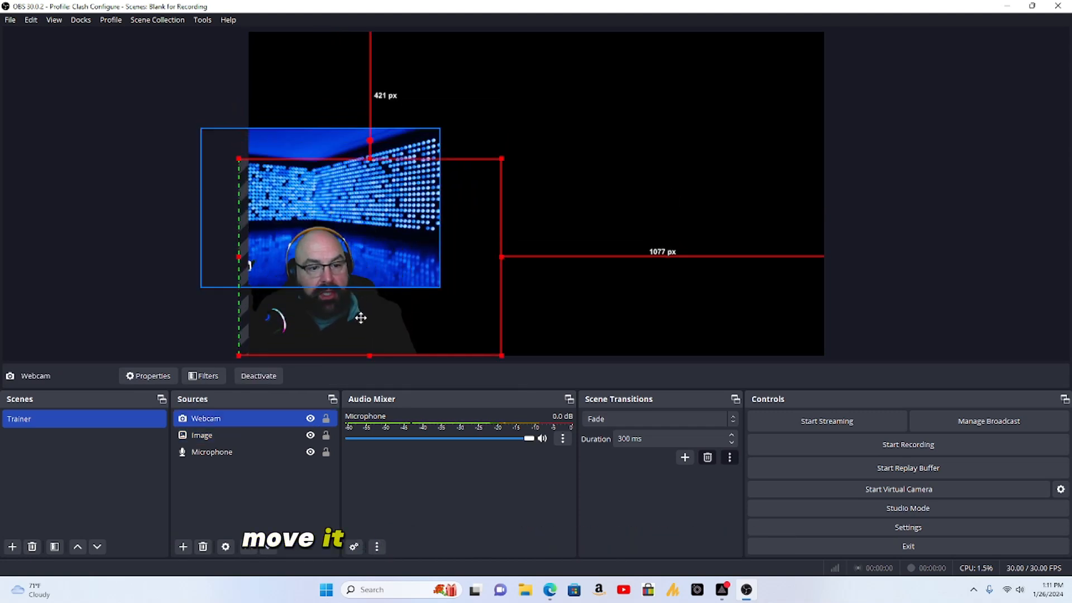
mouse_move(401, 237)
left_mouse_down()
mouse_move(399, 256)
mouse_move(395, 235)
mouse_move(408, 243)
left_mouse_up()
left_click_drag(416, 152, 407, 219)
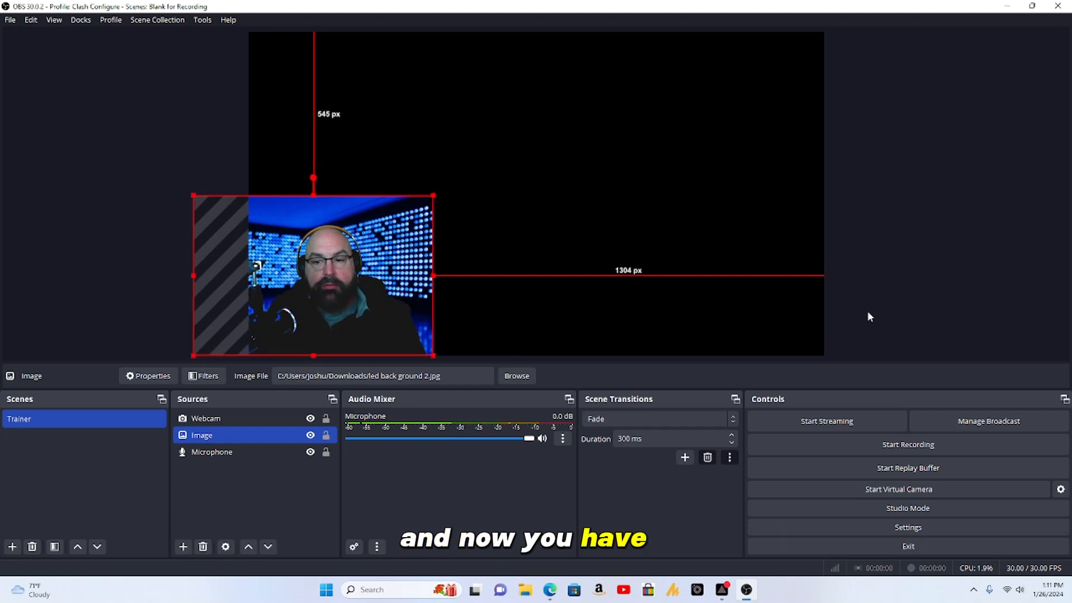
left_click(766, 325)
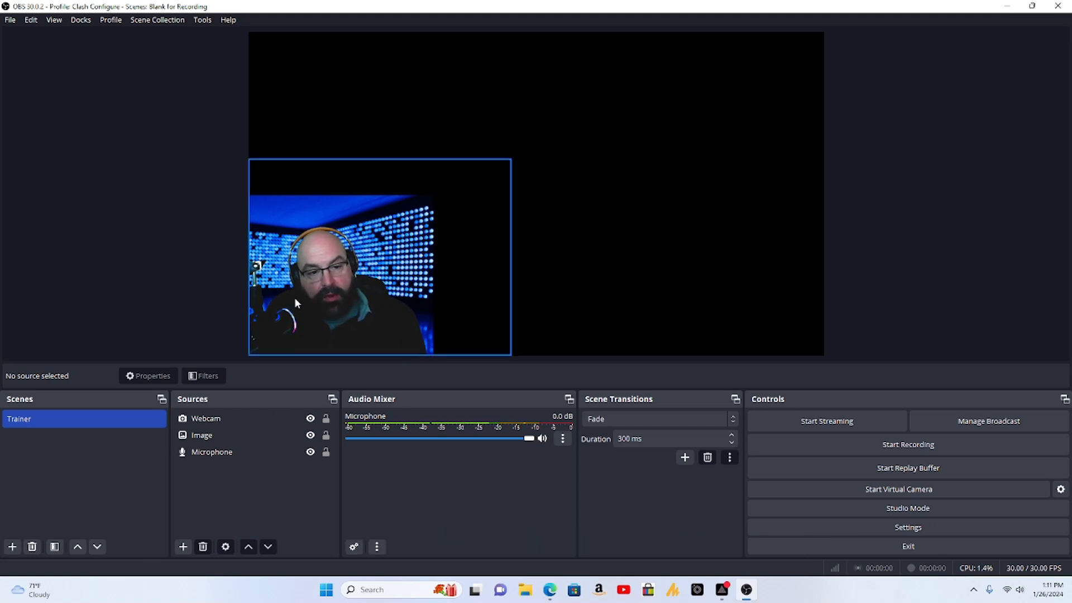
- Set the webcam's Chroma Key similarity to about 373 and close its filter window
left_click(228, 419)
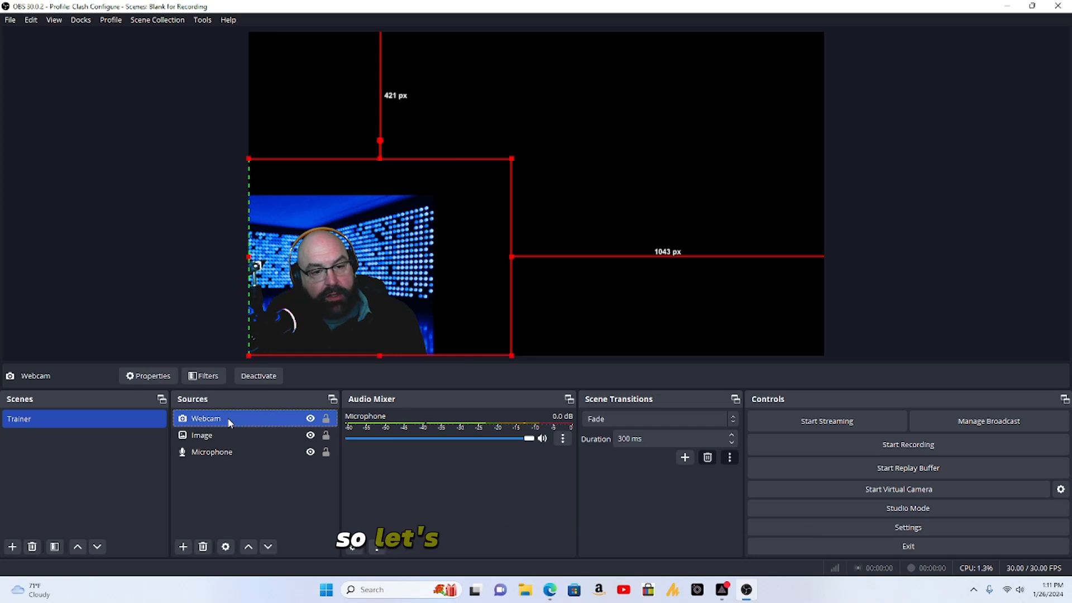
left_click(205, 376)
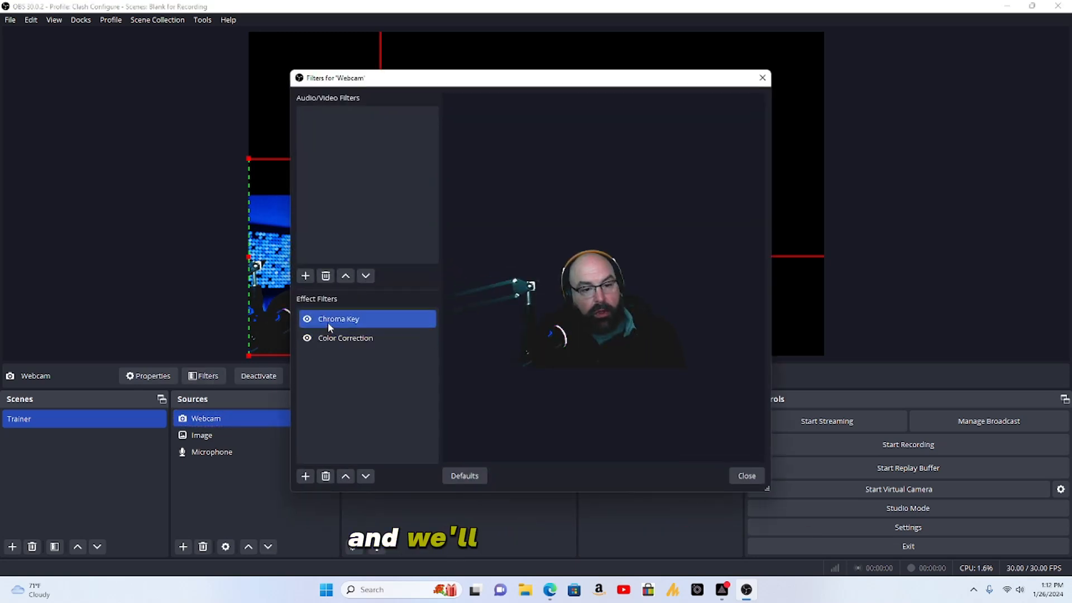
left_click(328, 323)
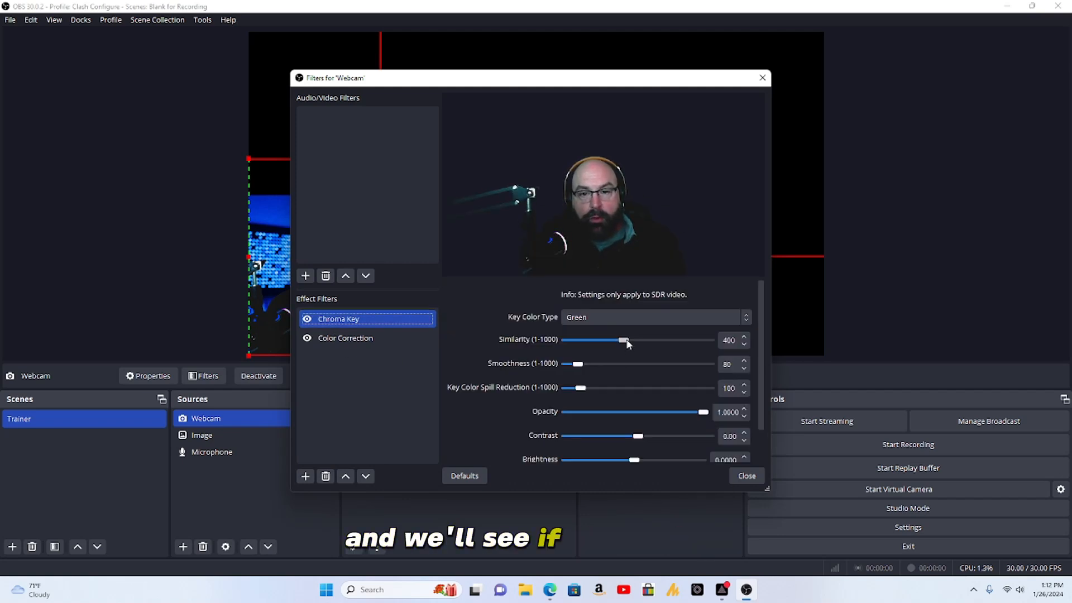
left_click_drag(575, 83, 471, 59)
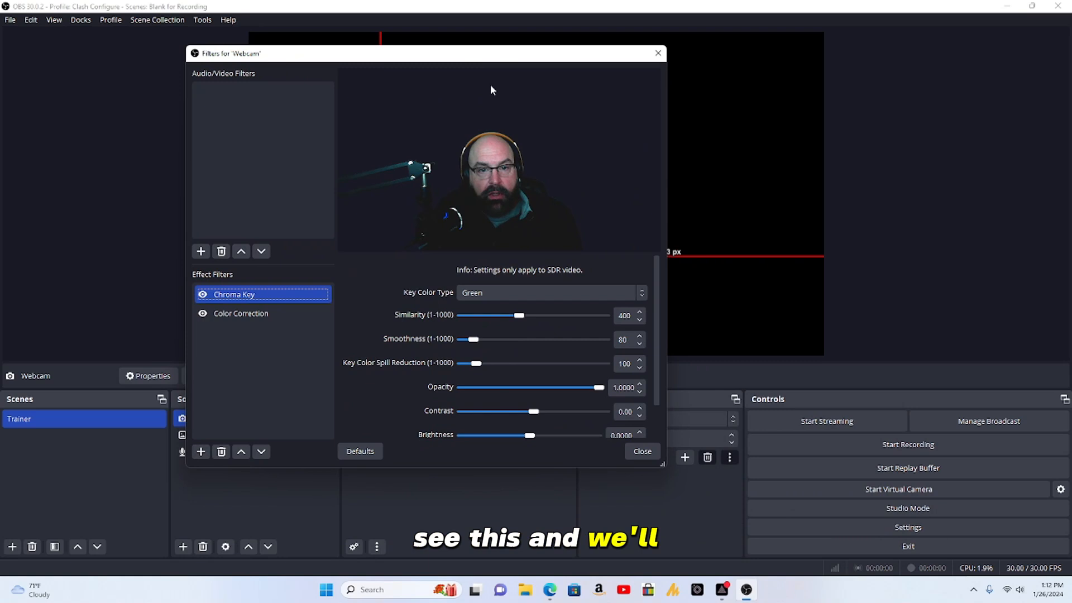
left_click(521, 317)
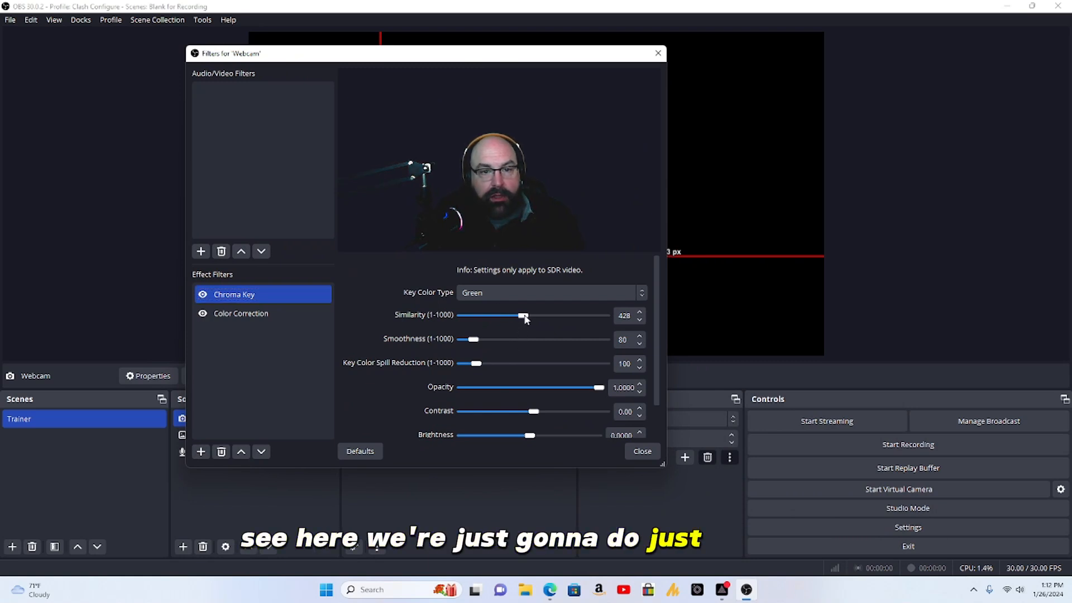
left_click_drag(516, 321, 518, 321)
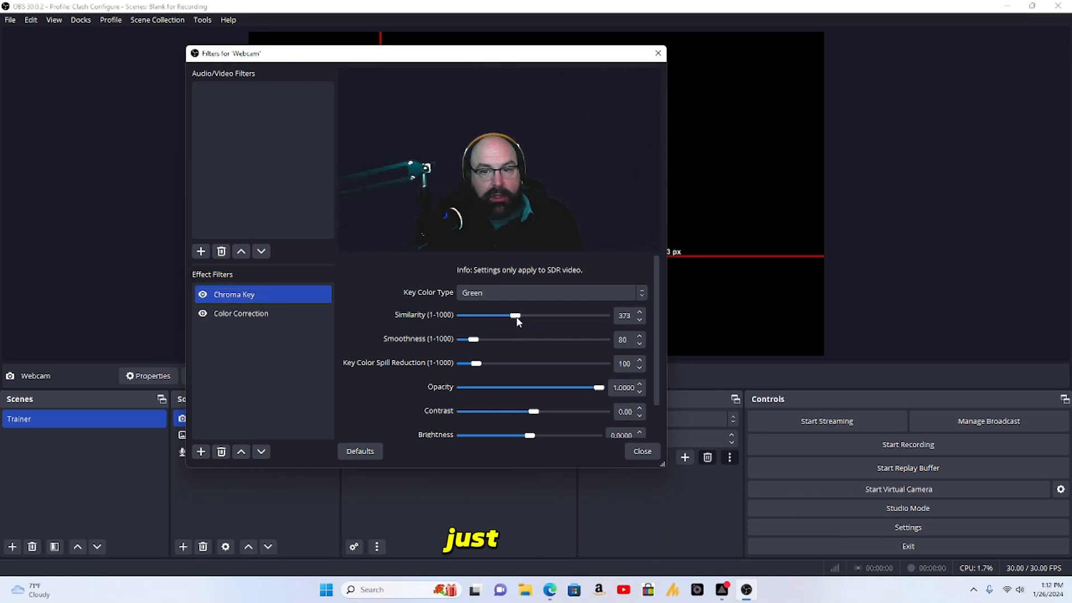
left_click(642, 452)
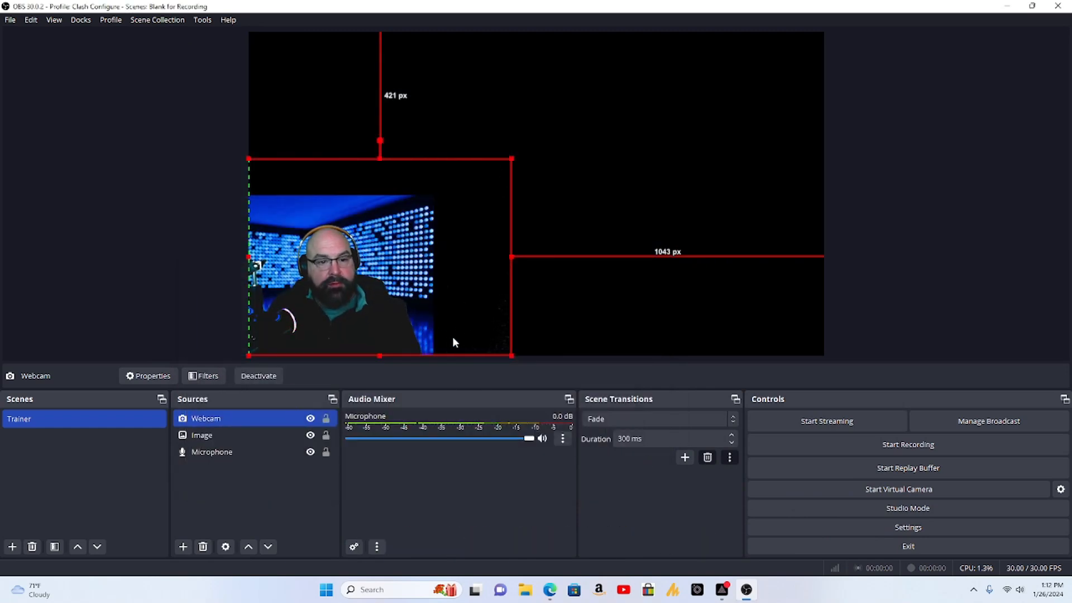
left_click(534, 360)
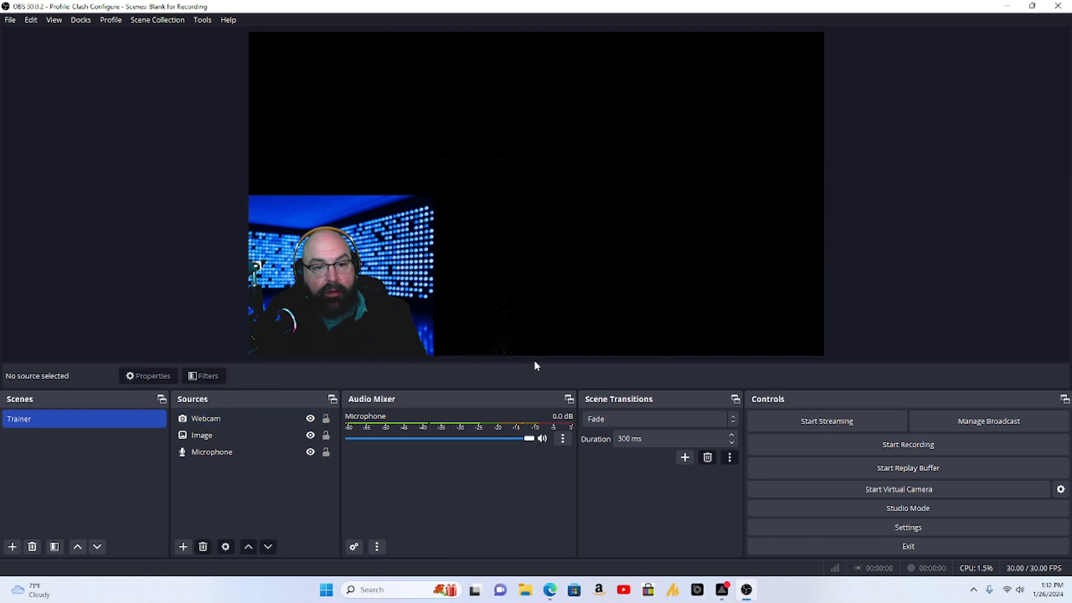